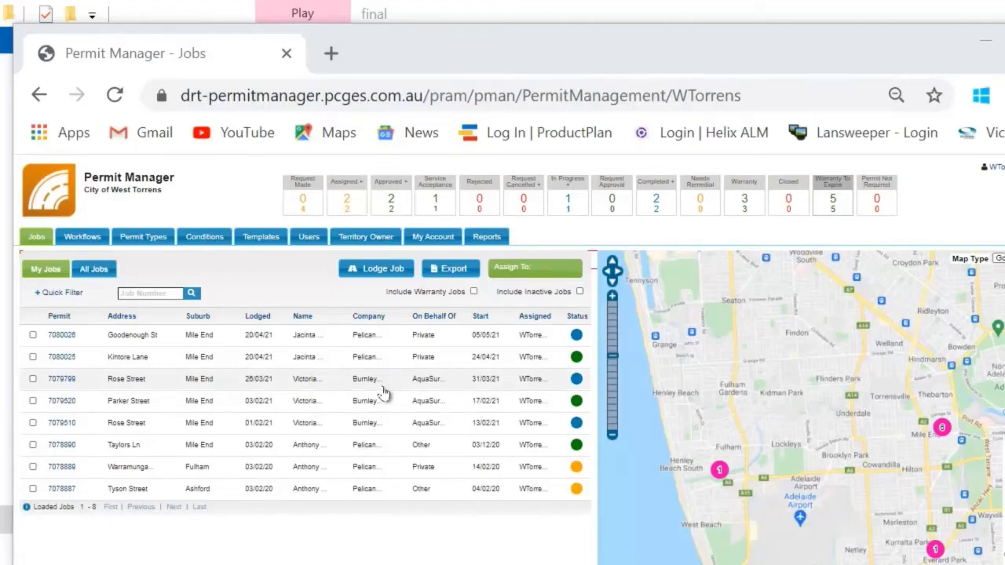
Open the Excavation workflow and review the documents attached to it.
left_click(92, 239)
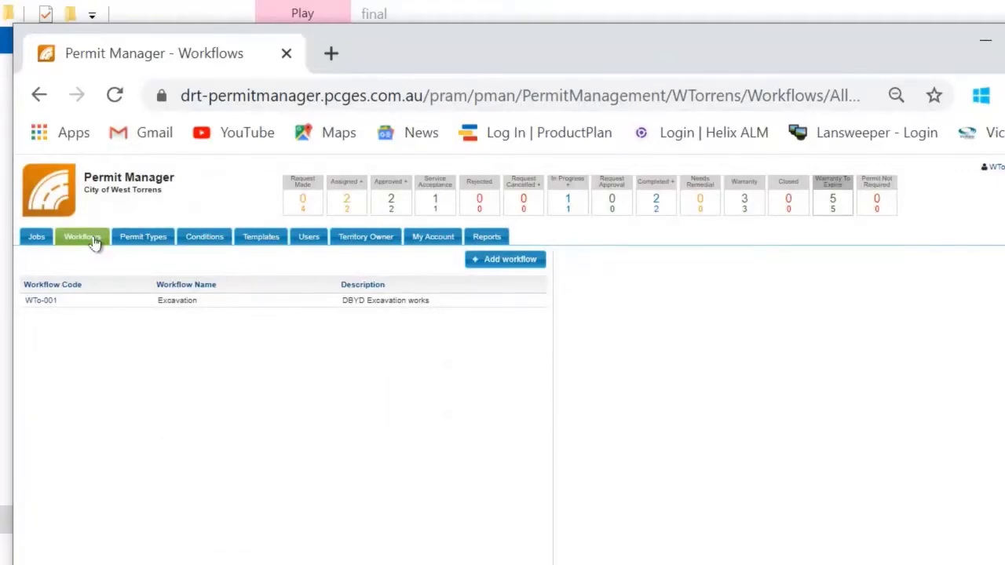
left_click(196, 301)
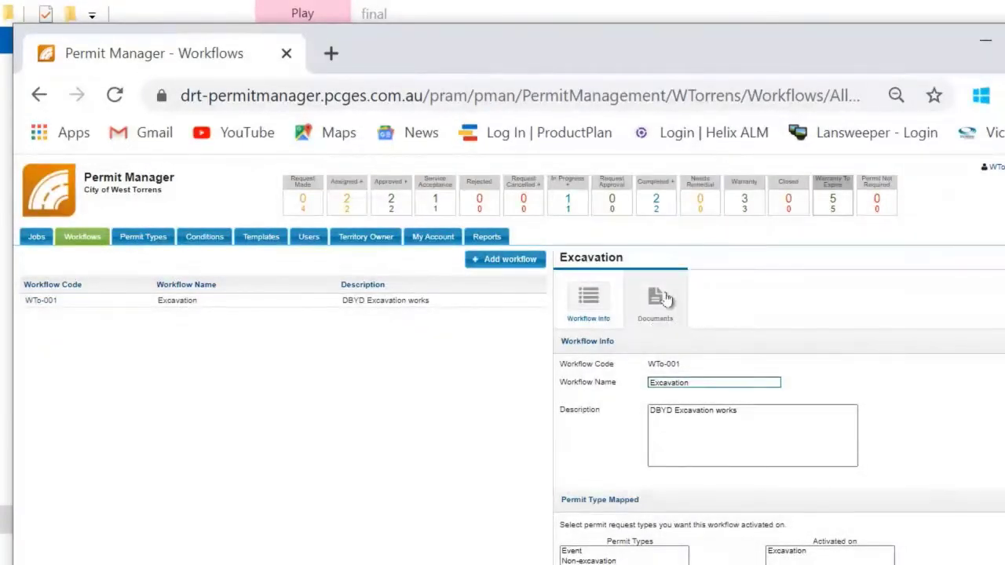
left_click(664, 298)
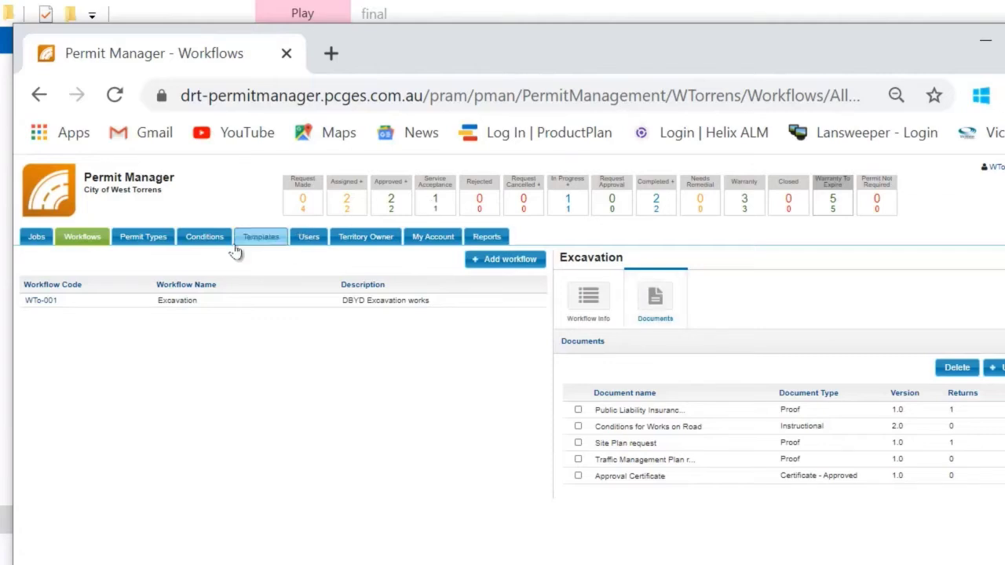
Open the STREET TREES AND VEGETATION condition type and review its list of conditions.
left_click(193, 246)
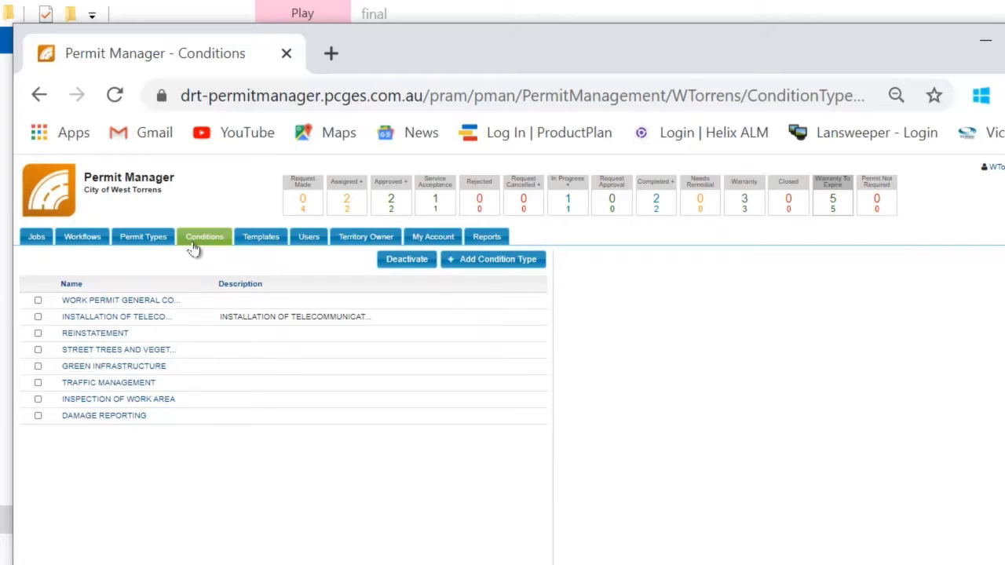
left_click(177, 352)
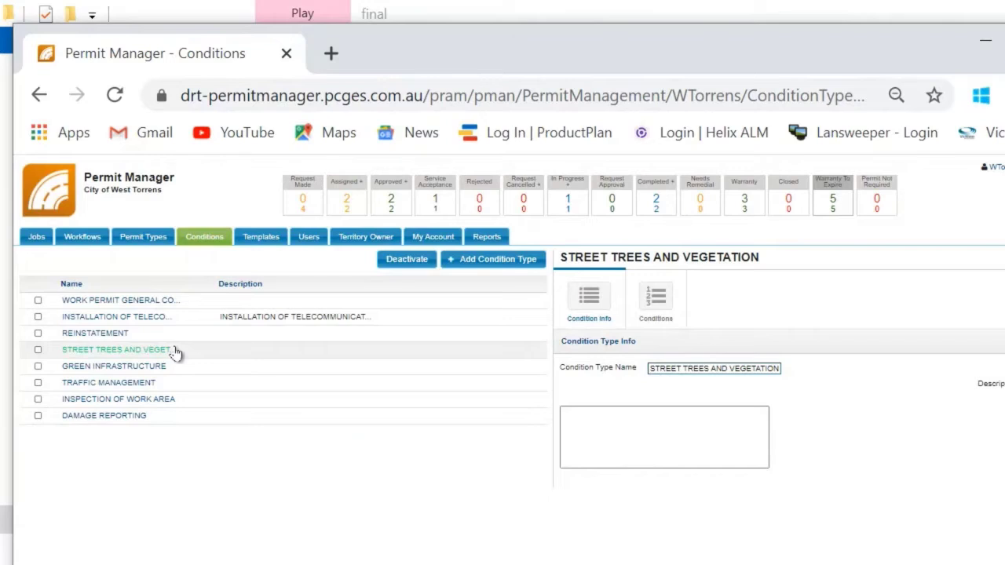
left_click(658, 299)
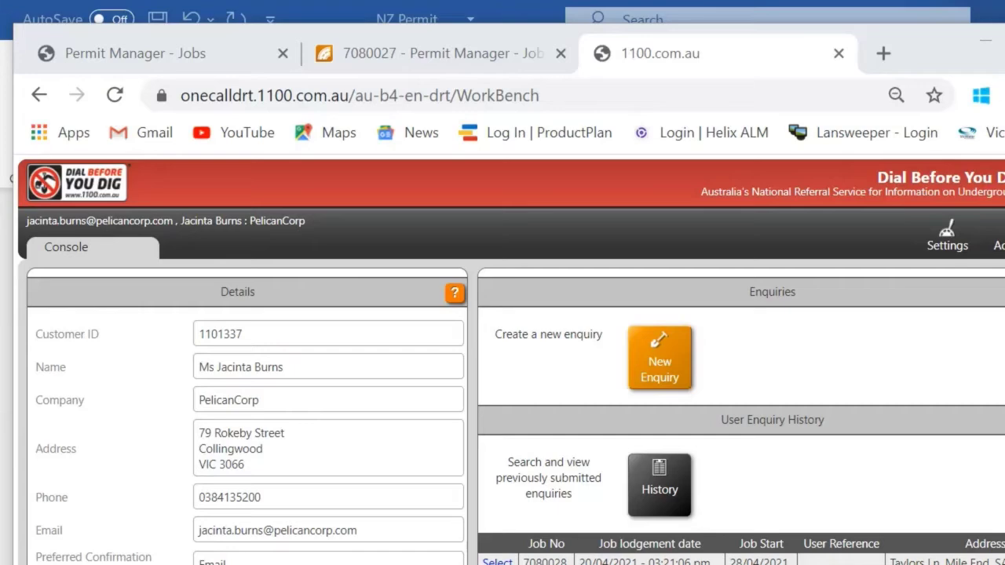
Go from the Dial Before You Dig console to Permit Monitor and open the Rose Street excavation permit request lodged on 20/04/21.
scroll(741, 416, "down", 3)
scroll(741, 416, "down", 2)
left_click(673, 534)
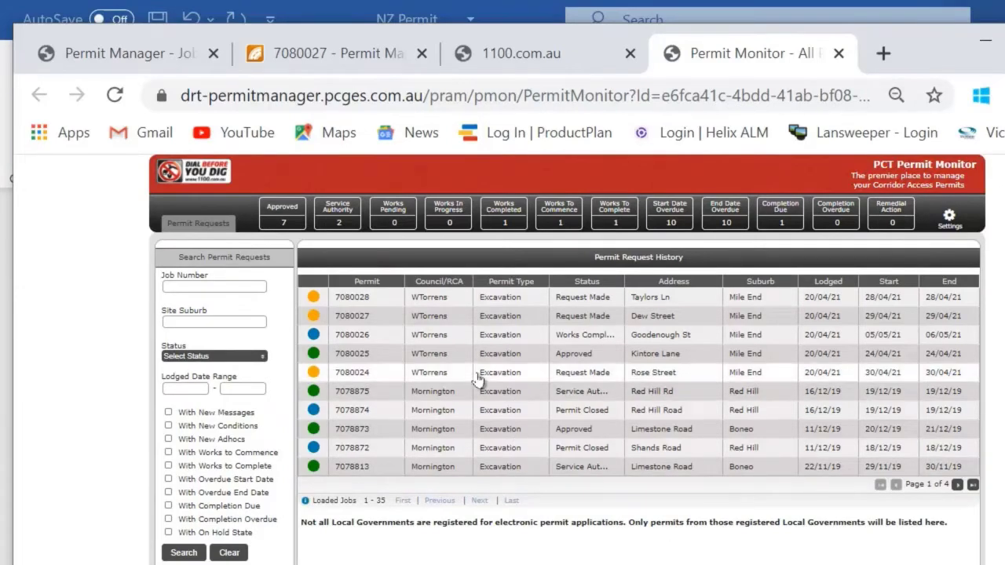
left_click(370, 382)
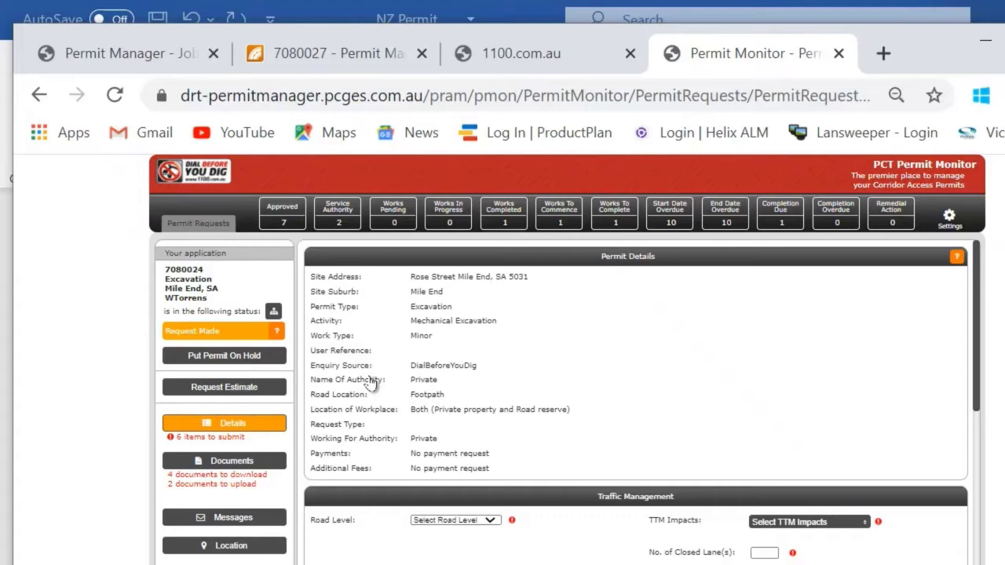
Set the permit's road level to Collector, TTM impacts to Single Lane and TTM measures to Closure 1 Direction, and save the impacting levels.
left_click(437, 520)
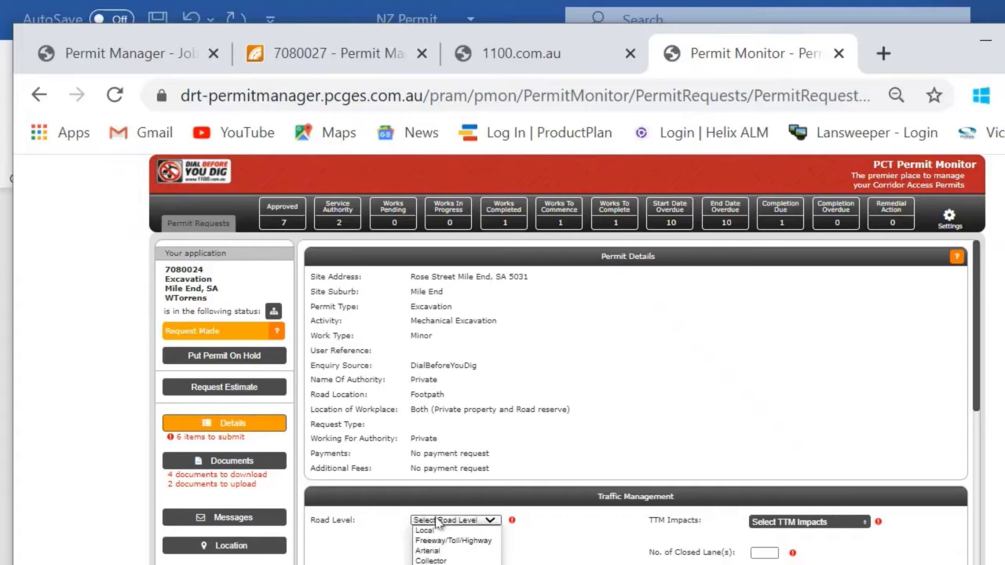
left_click(432, 560)
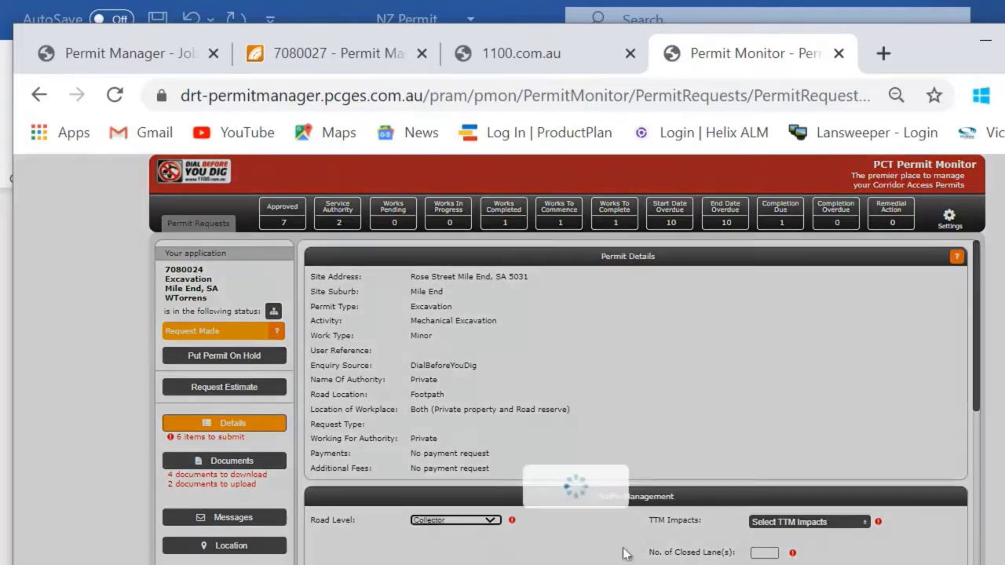
left_click(777, 524)
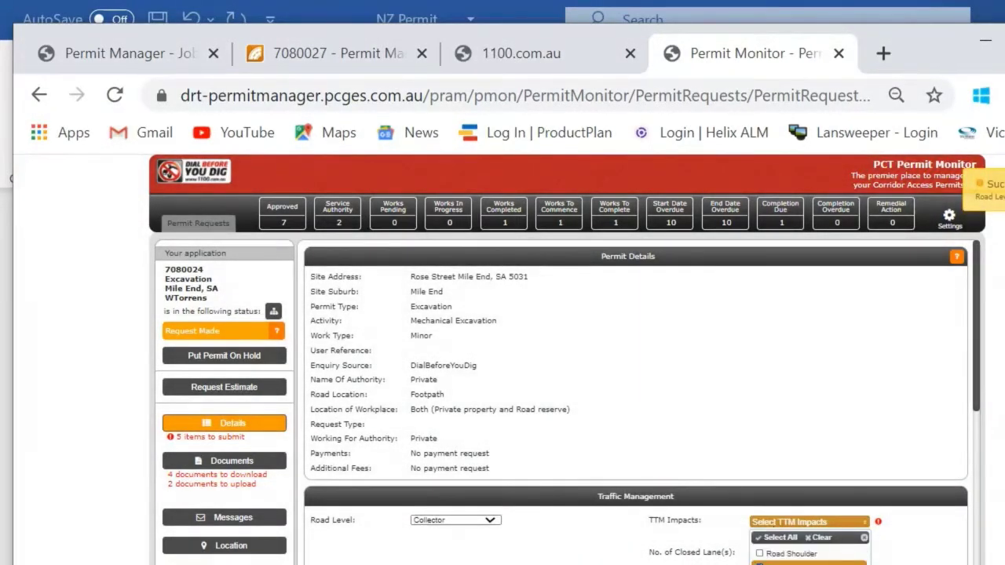
left_click(785, 562)
left_click_drag(976, 391, 970, 452)
left_click(836, 459)
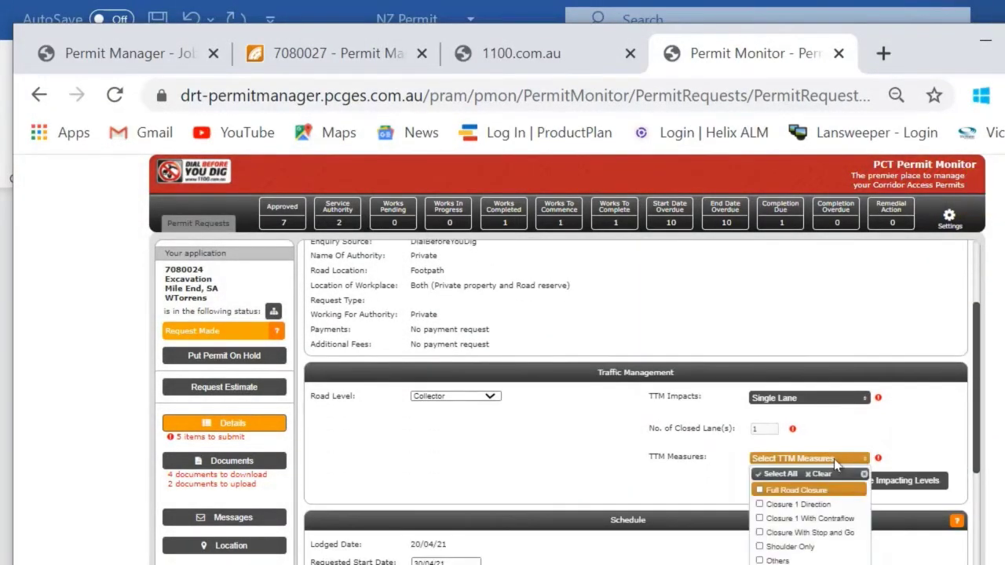
left_click(808, 506)
left_click(907, 482)
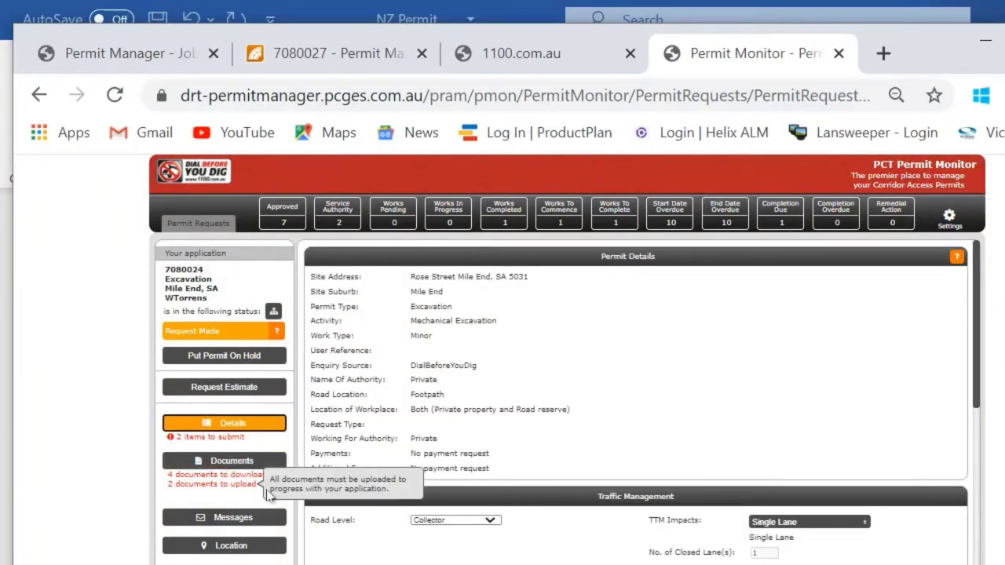
Download the Site Plan request and upload Public Liability.docx from the DEMO folder in Documents as its response, named "demo".
left_click(227, 463)
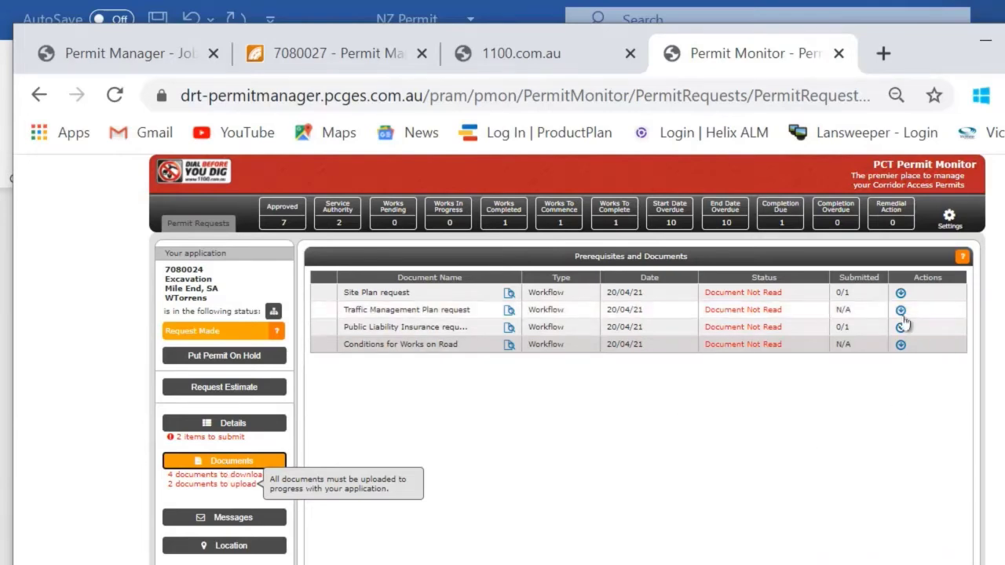
left_click(902, 292)
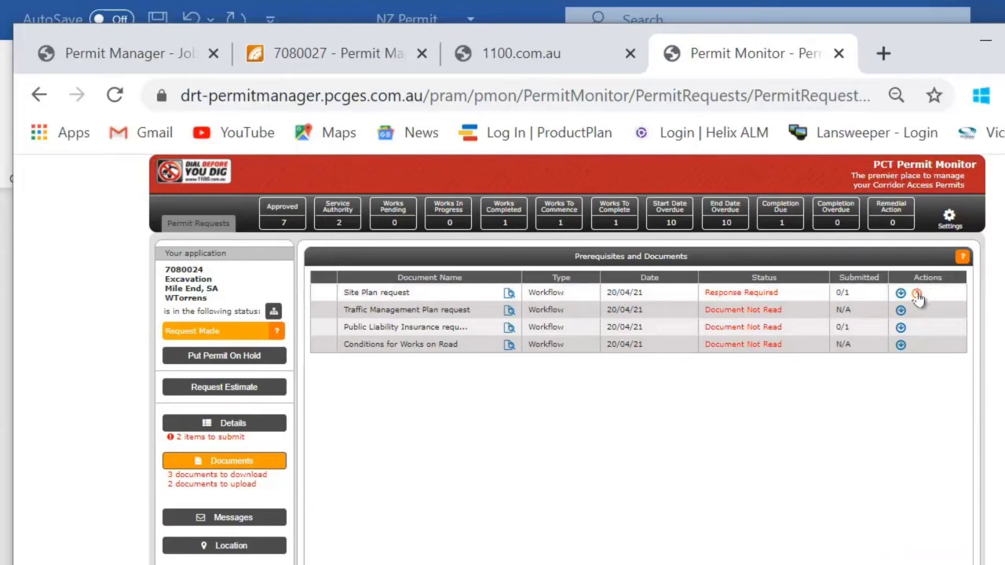
left_click(916, 294)
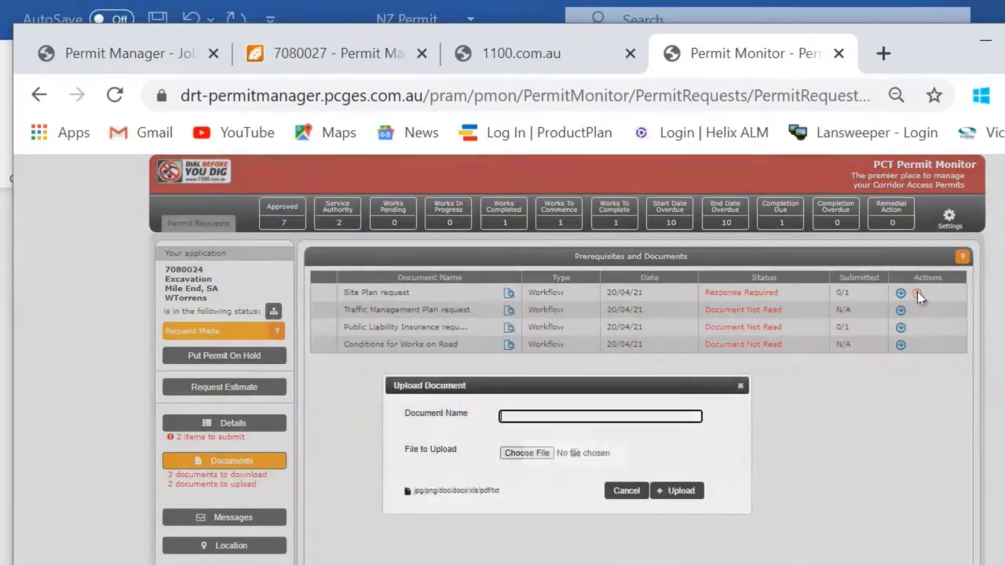
left_click(538, 456)
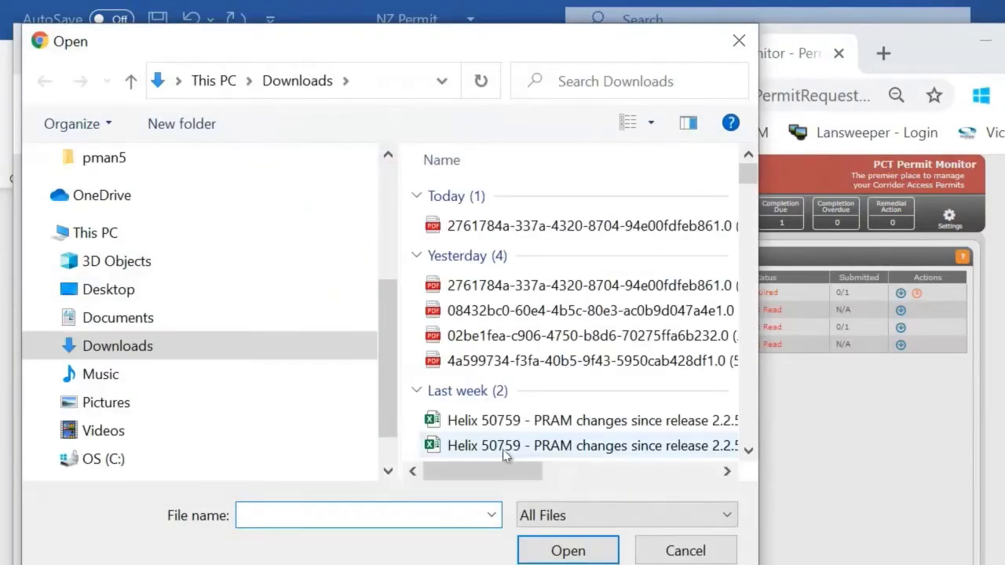
left_click(190, 318)
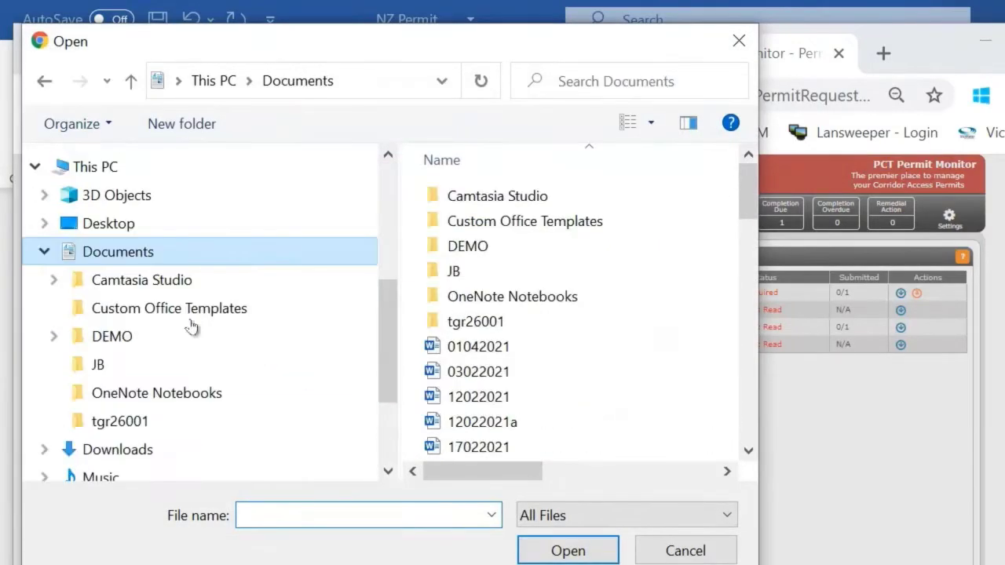
double_click(473, 249)
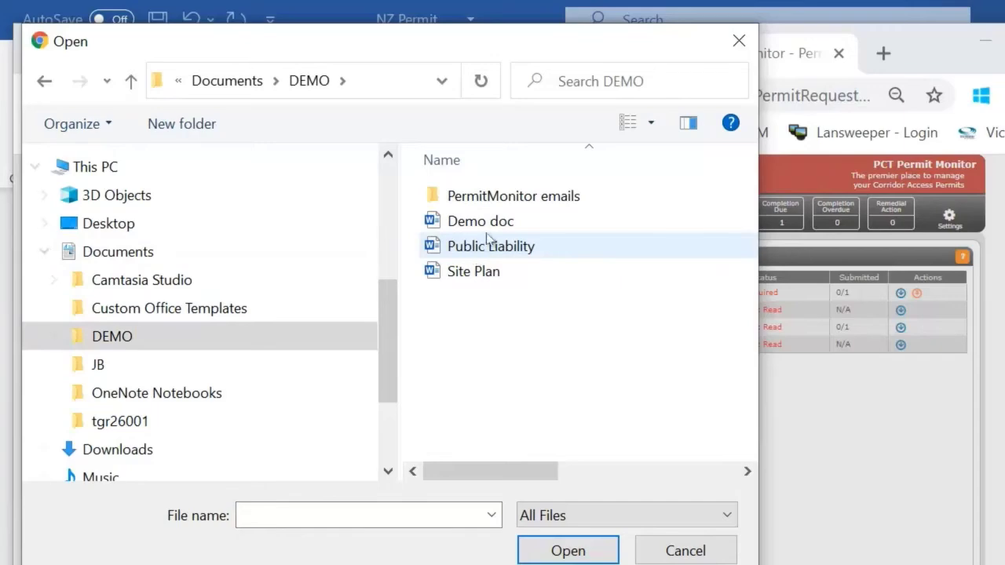
left_click(469, 248)
left_click(567, 551)
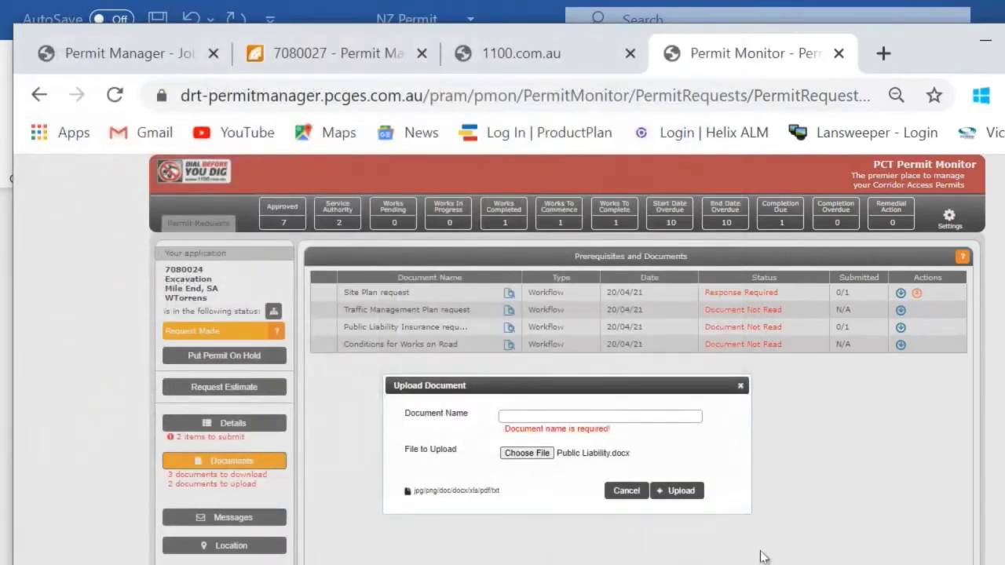
left_click(624, 415)
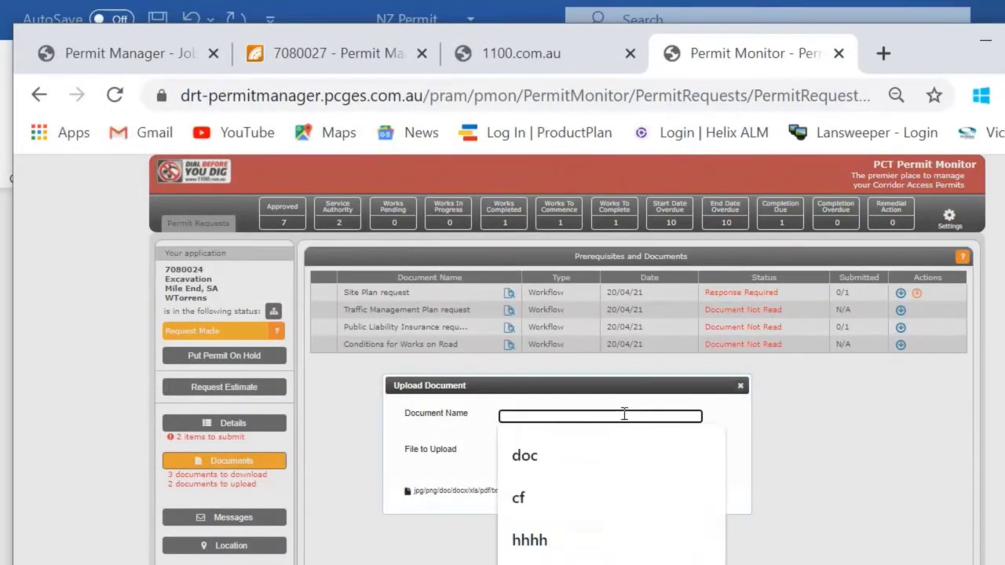
type("demo")
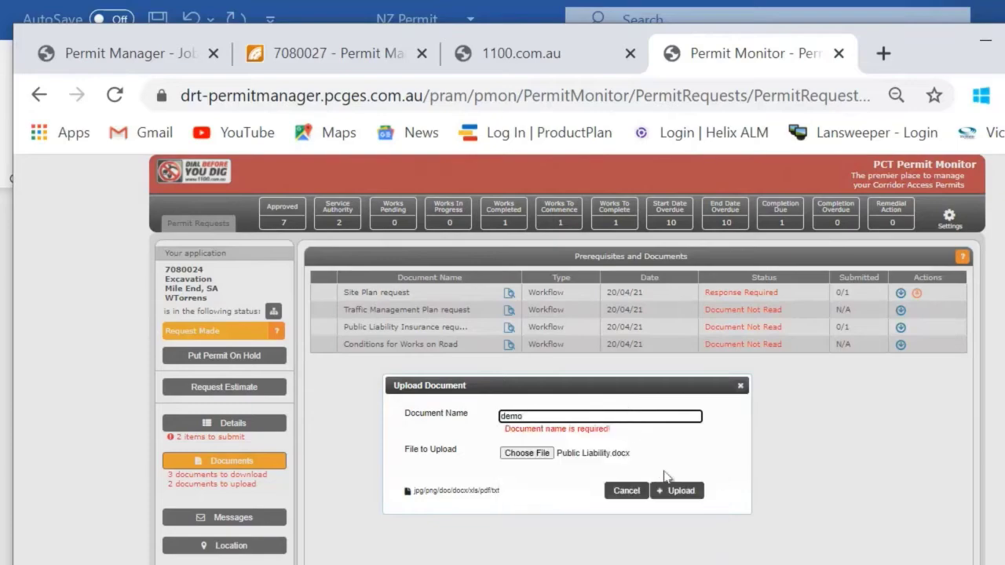
left_click(680, 491)
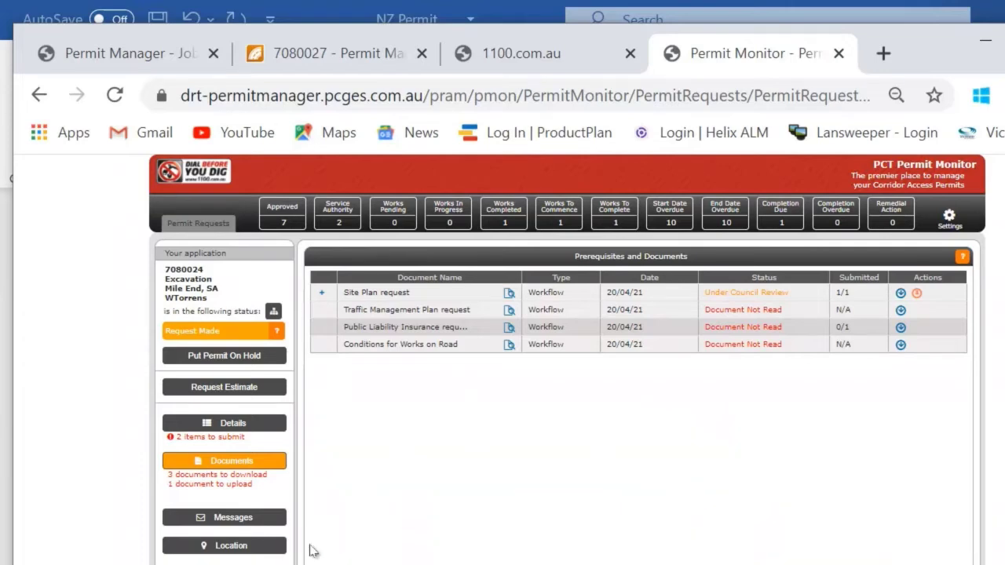
Send the council the message "when is my CAR ready" from the permit request.
left_click(261, 521)
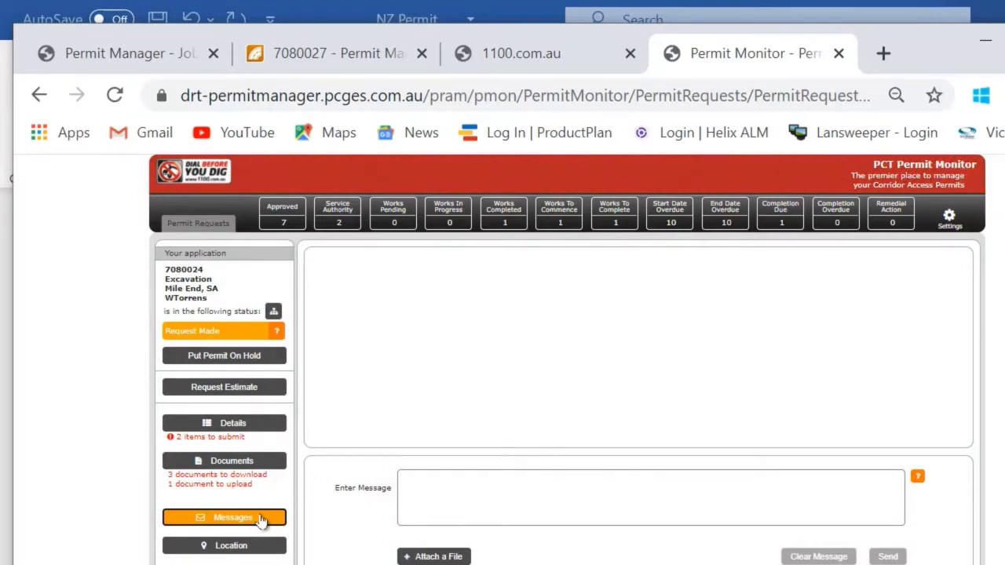
left_click(448, 502)
type("when")
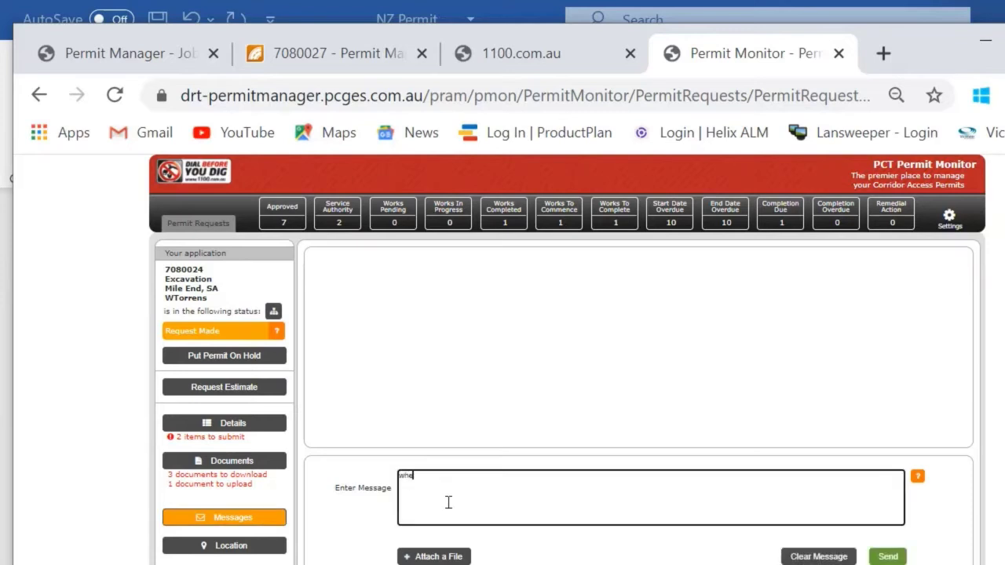
type(" is my CAR ready")
left_click(884, 557)
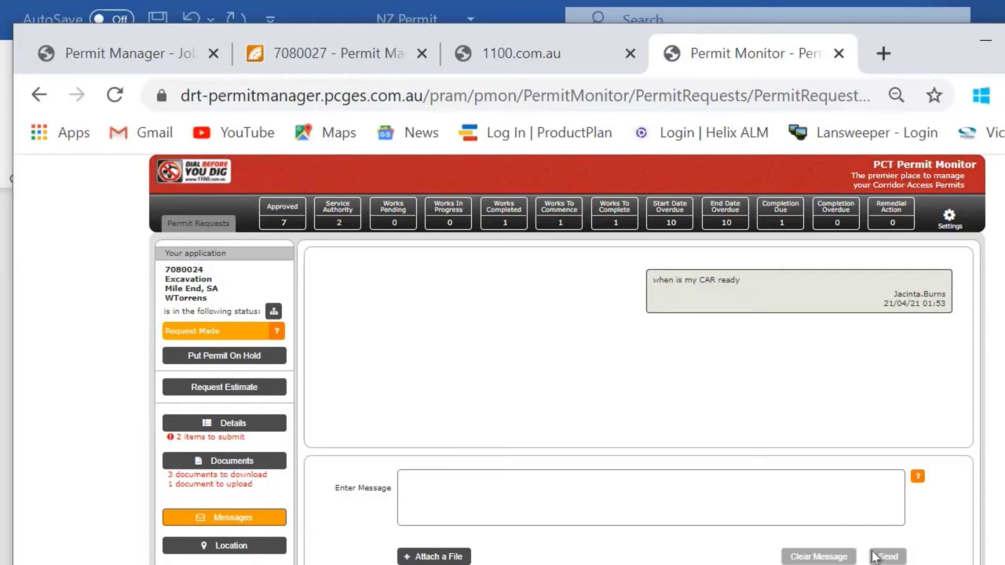
left_click(873, 557)
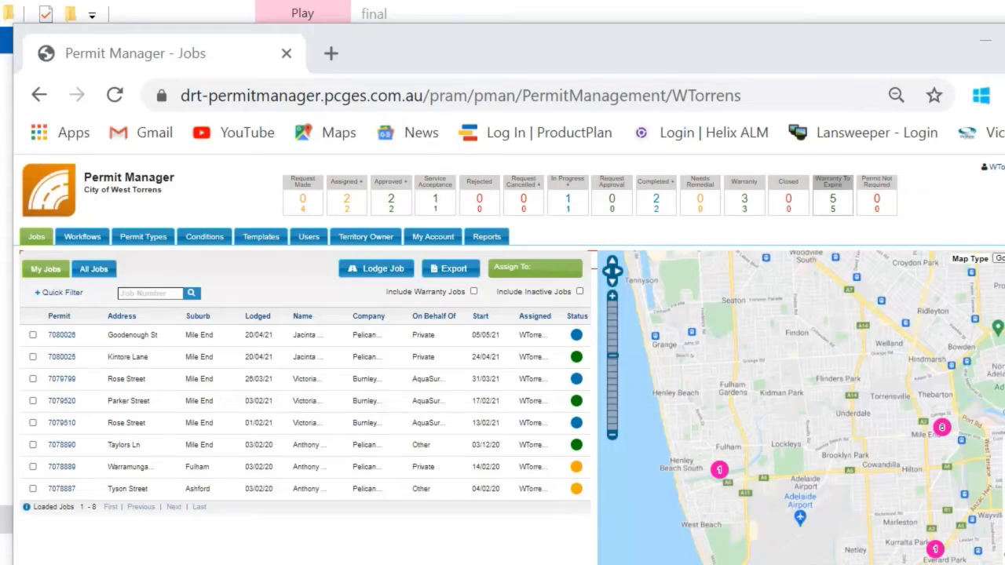
In Permit Manager, open the Dew Street job from all jobs and mark its payment as Not Required.
left_click(93, 271)
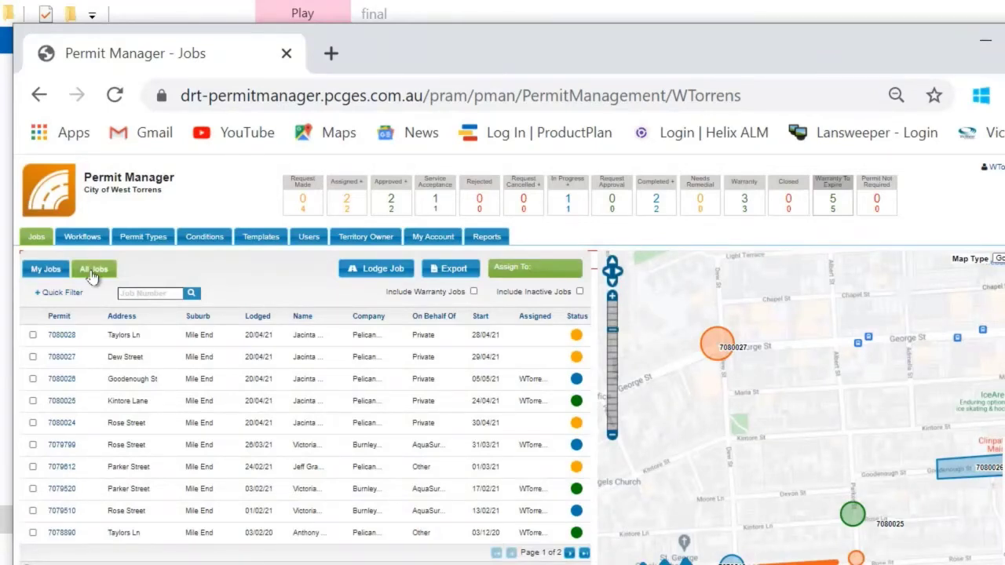
left_click(116, 363)
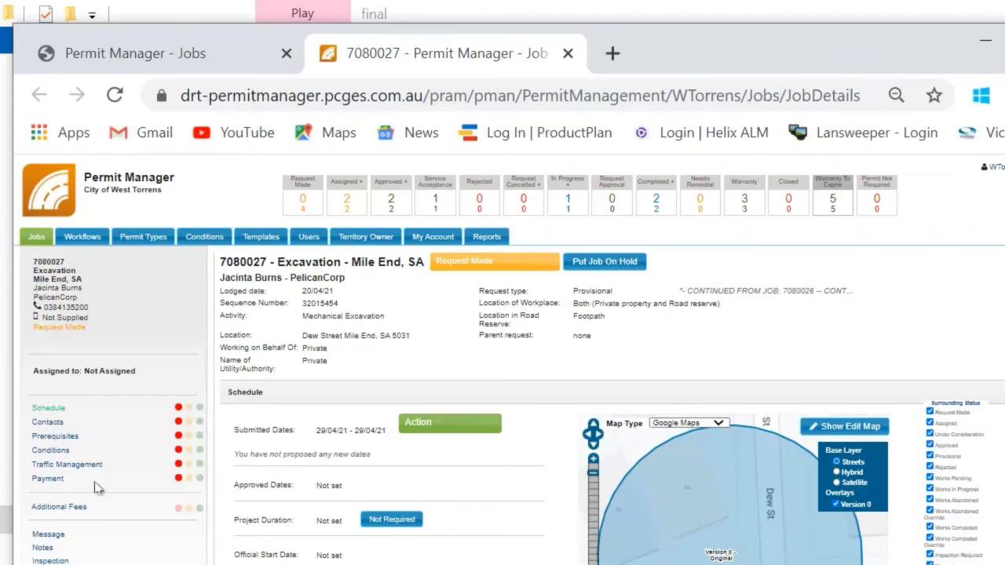
left_click(48, 479)
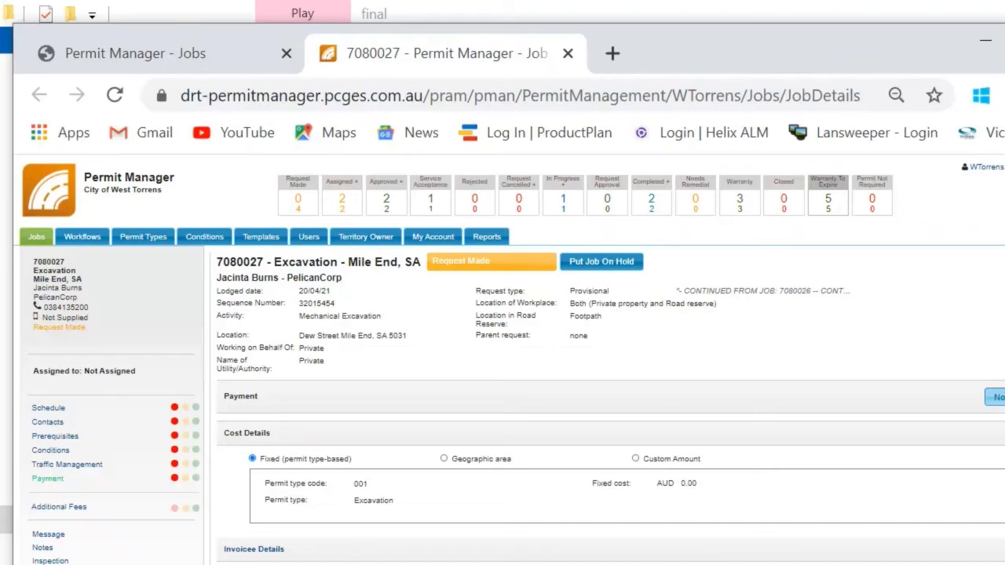
left_click(996, 396)
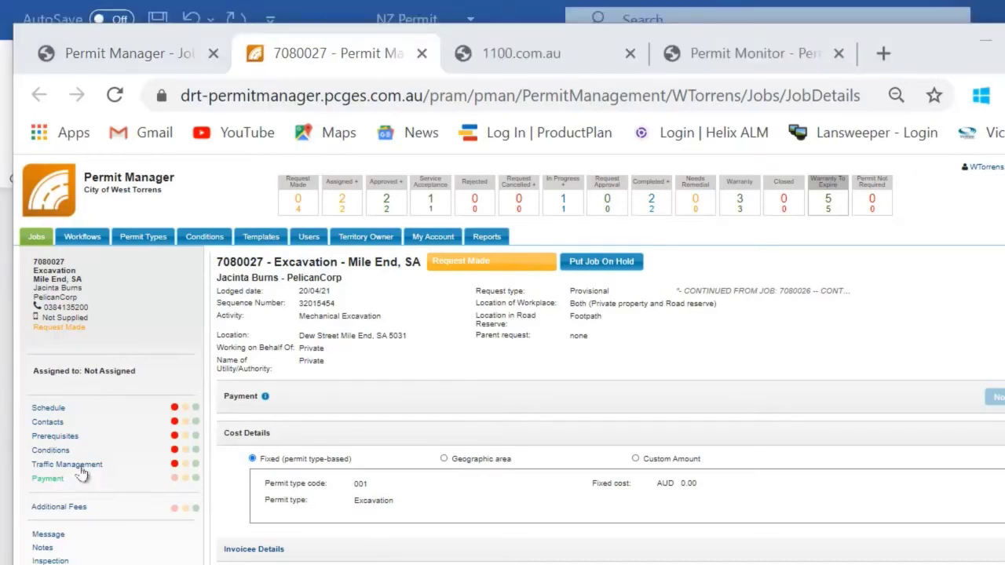
Download the certificate submitted for the Public Liability Insurance request in the job's prerequisites and set its status to Verified.
left_click(64, 438)
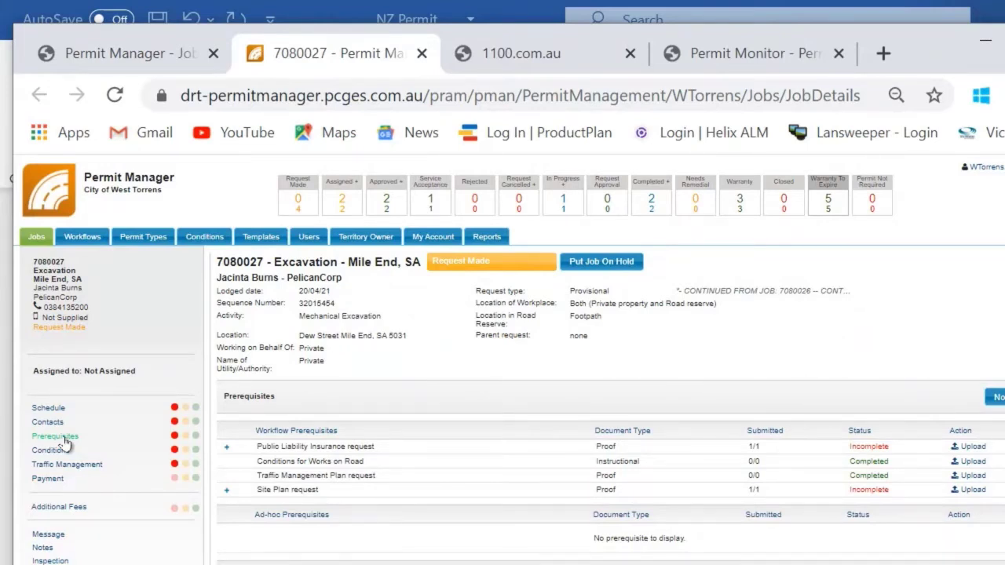
left_click(226, 446)
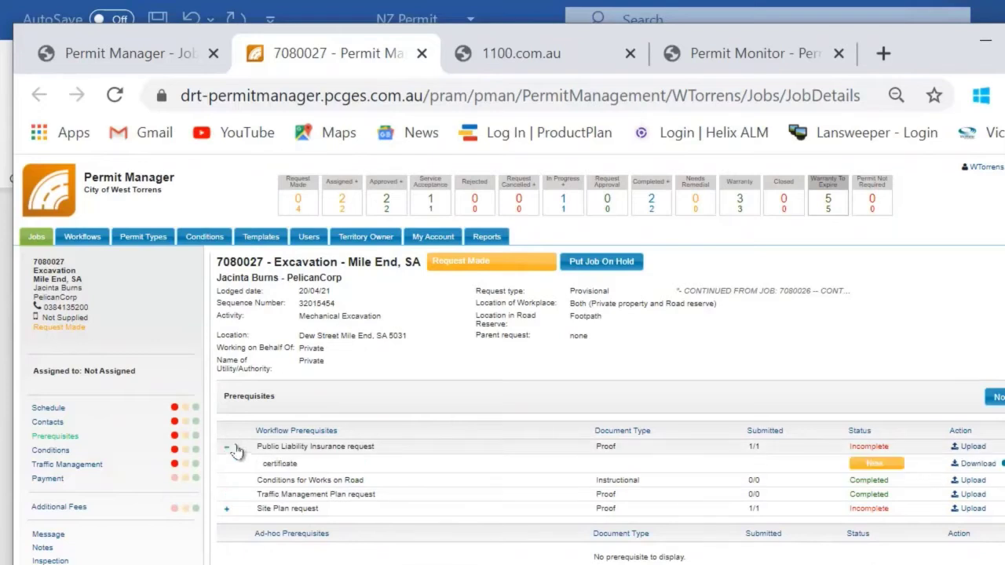
left_click(966, 467)
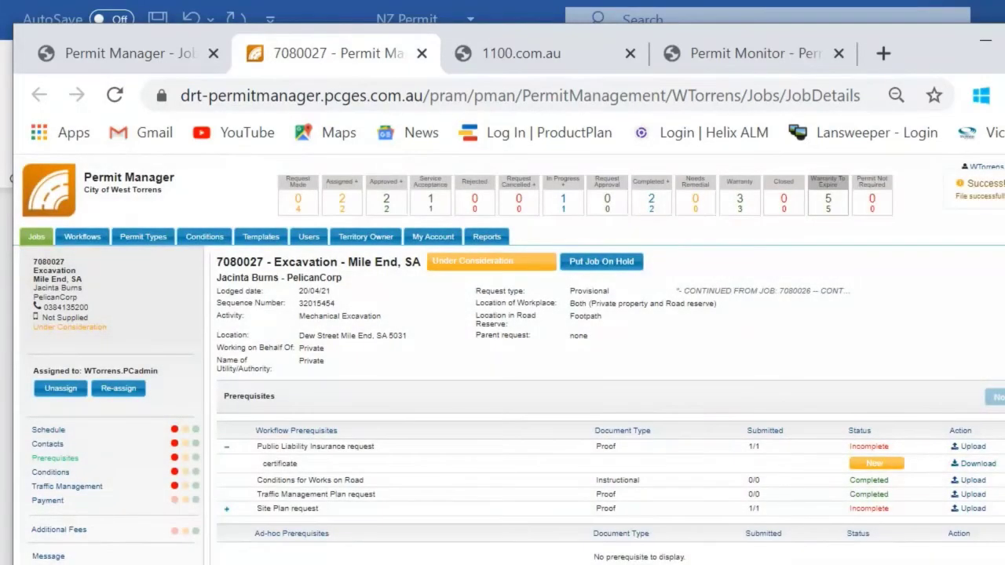
left_click(884, 468)
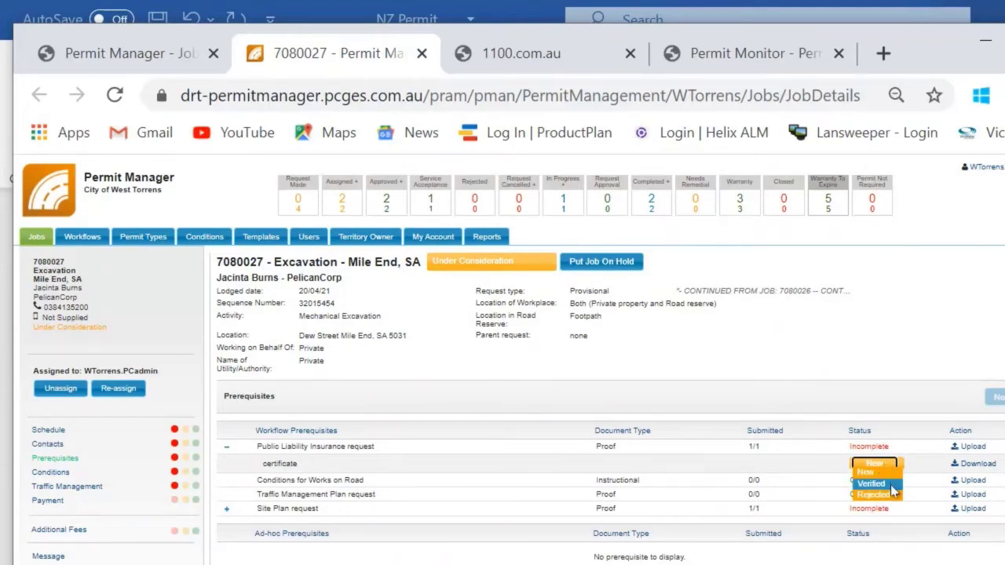
left_click(893, 490)
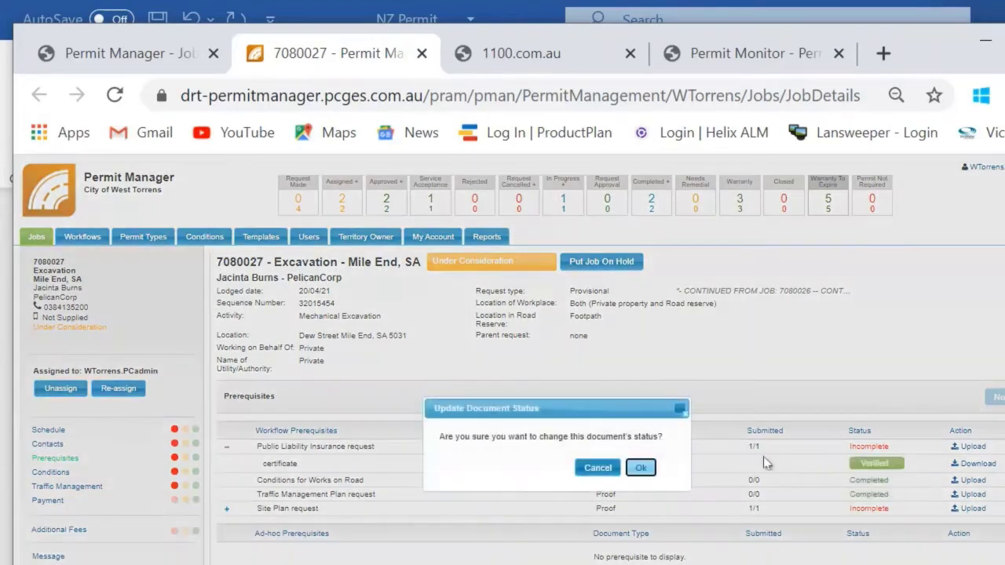
left_click(641, 467)
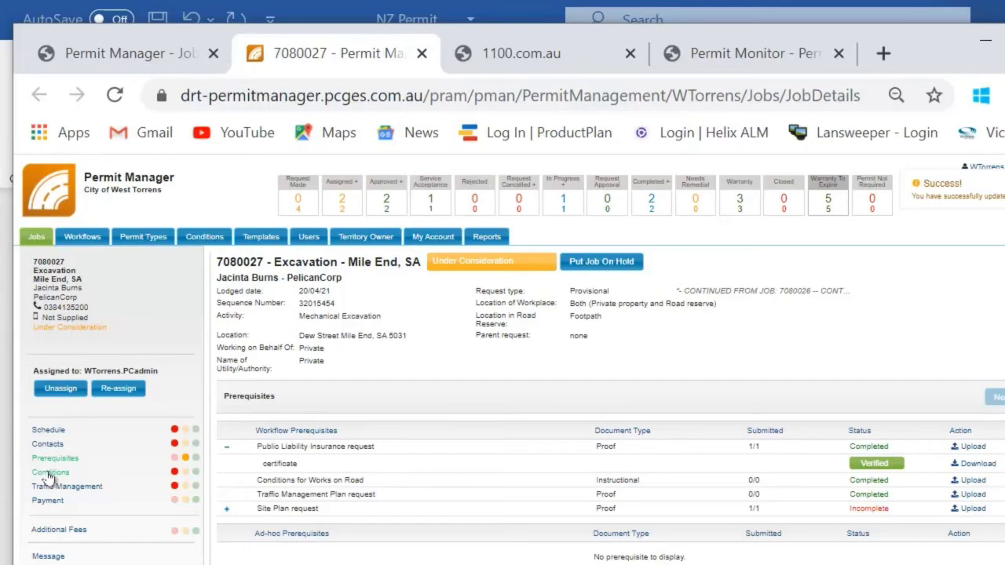
Select general conditions 1.1 and 1.2 plus the Installation of Telecommunication Services conditions, and generate the job's conditions document.
left_click(49, 473)
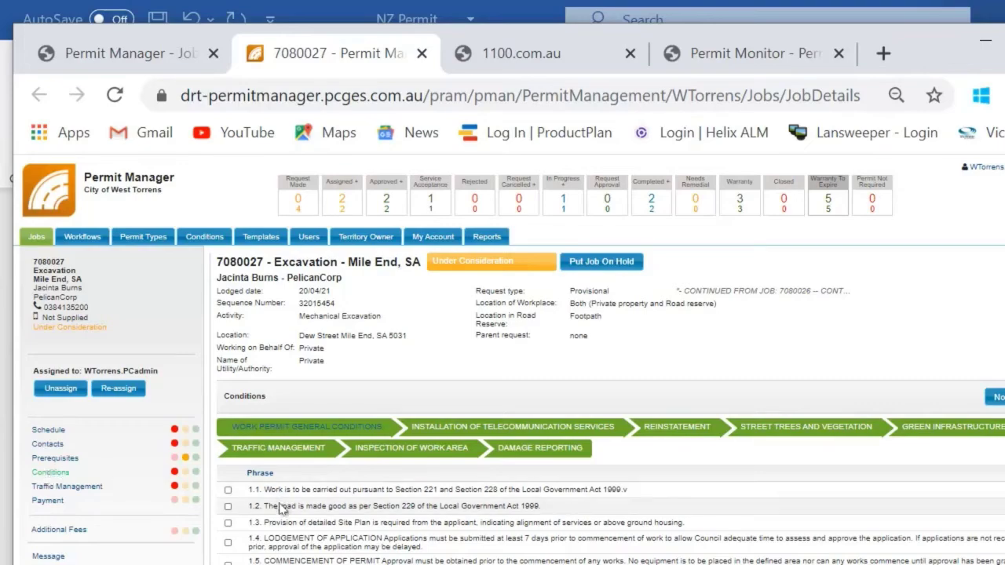
scroll(340, 208, "down", 3)
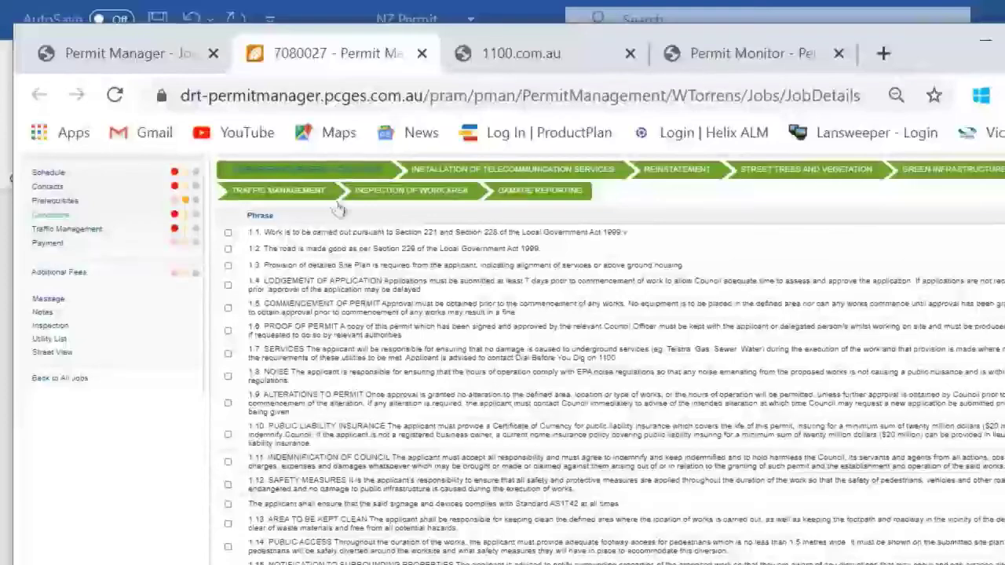
left_click(228, 233)
left_click(227, 249)
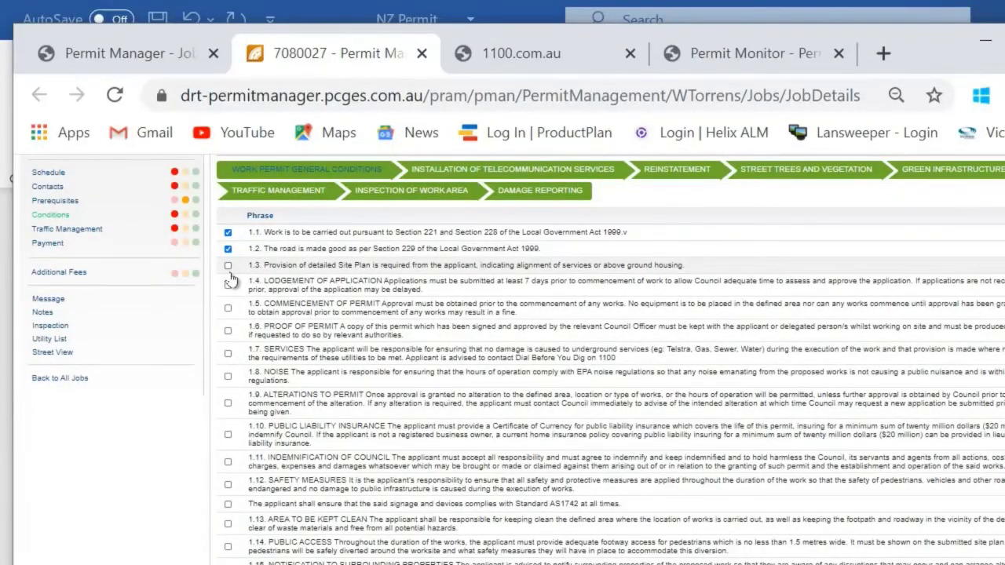
left_click(448, 168)
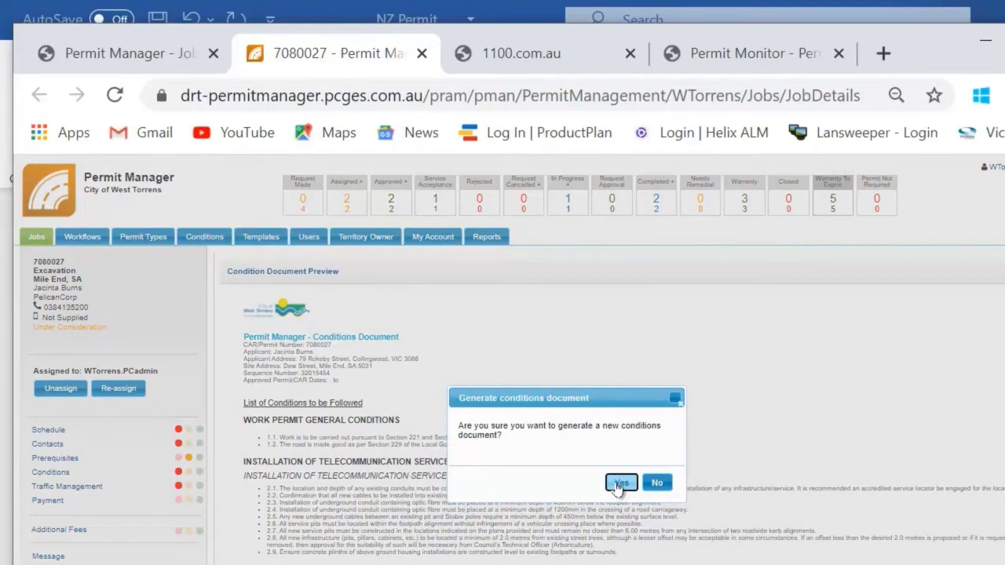
left_click(617, 481)
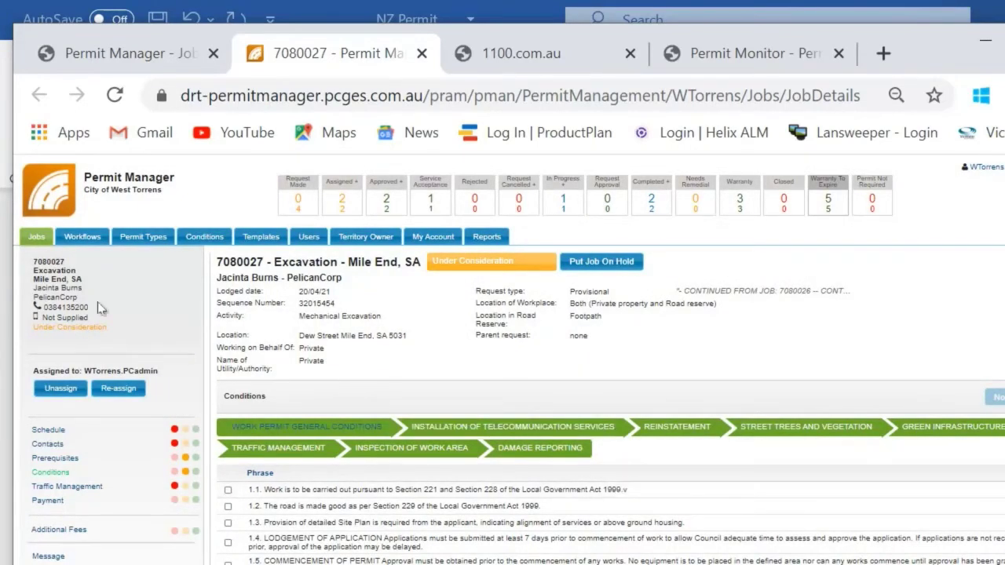
Set the job's road level to Collector under traffic management, save it, and confirm the impacting levels.
left_click(84, 488)
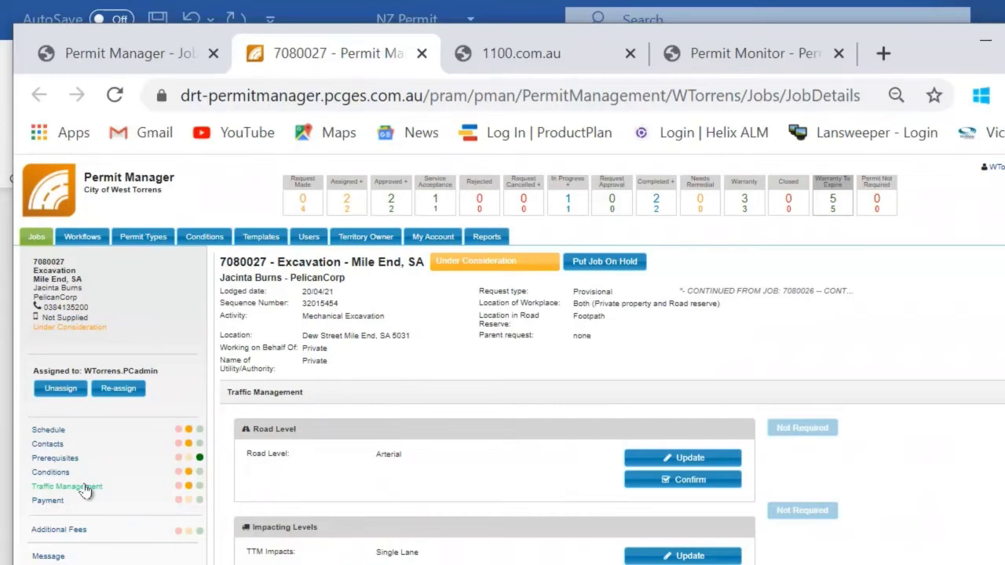
left_click(701, 460)
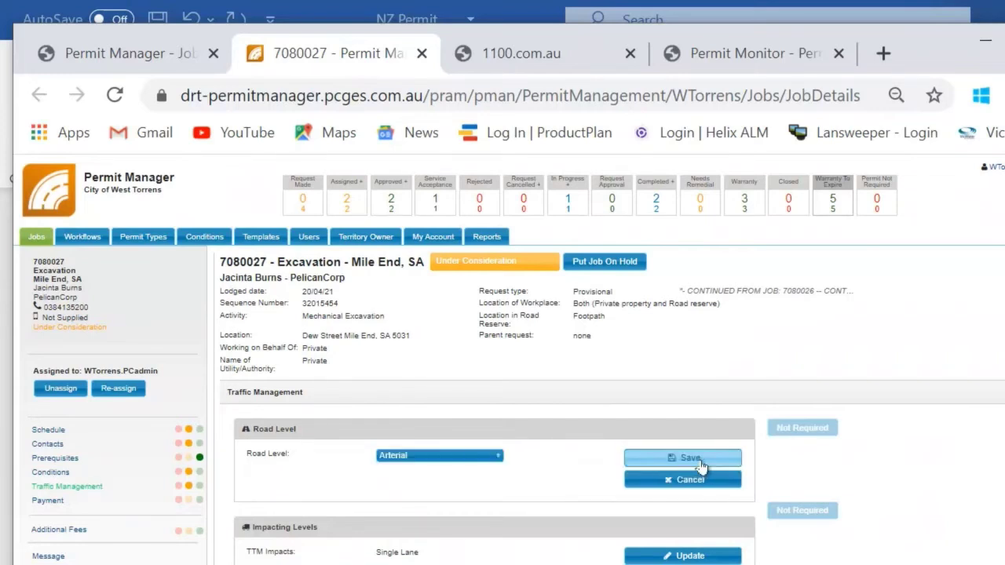
left_click(501, 457)
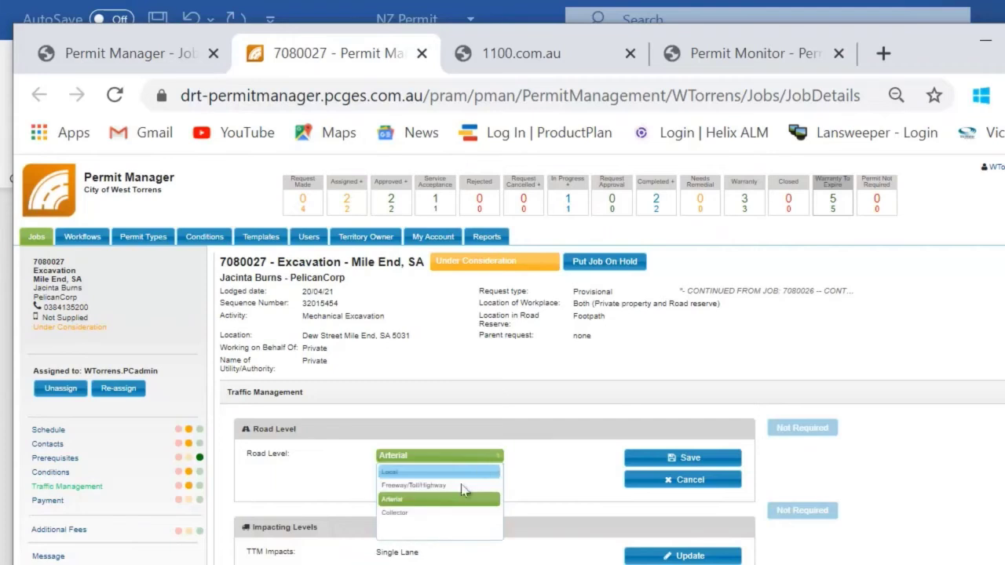
left_click(444, 514)
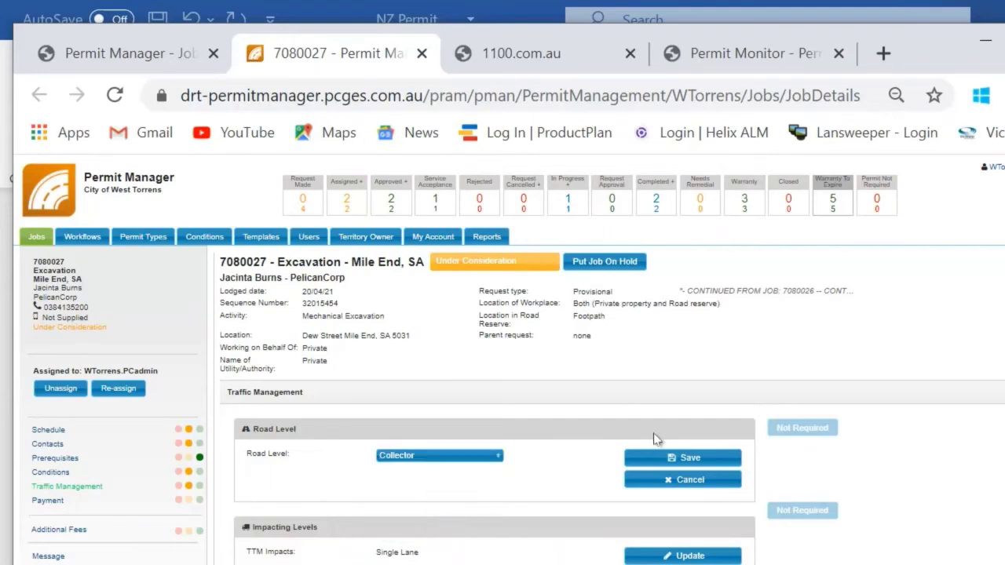
left_click(688, 463)
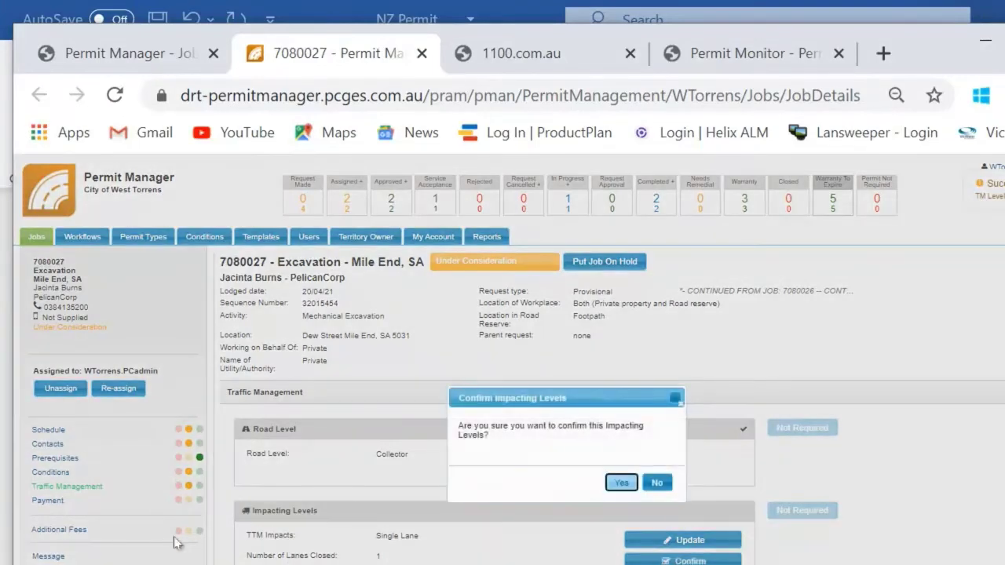
left_click(621, 483)
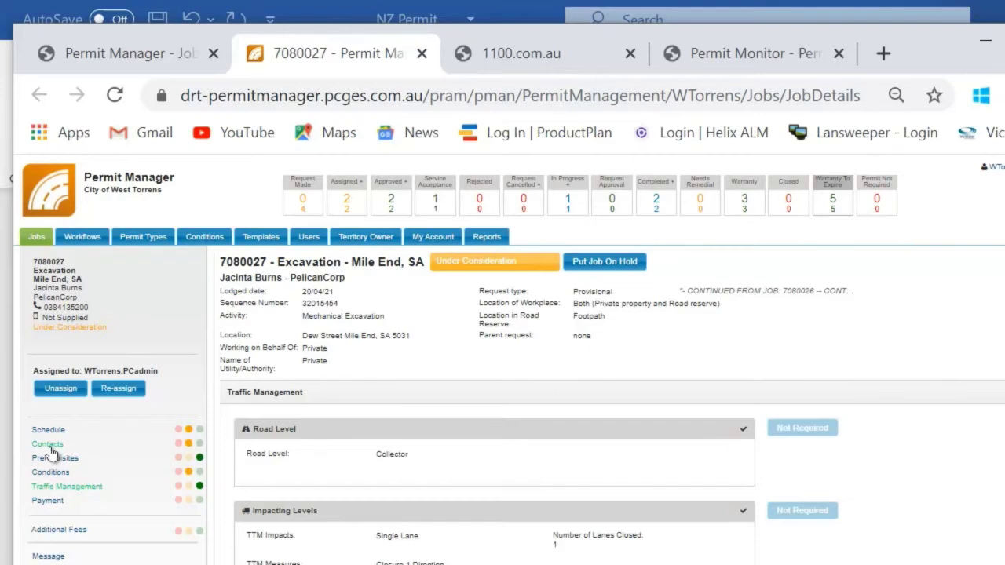
Acknowledge the job's TTM Contractor contact.
left_click(47, 445)
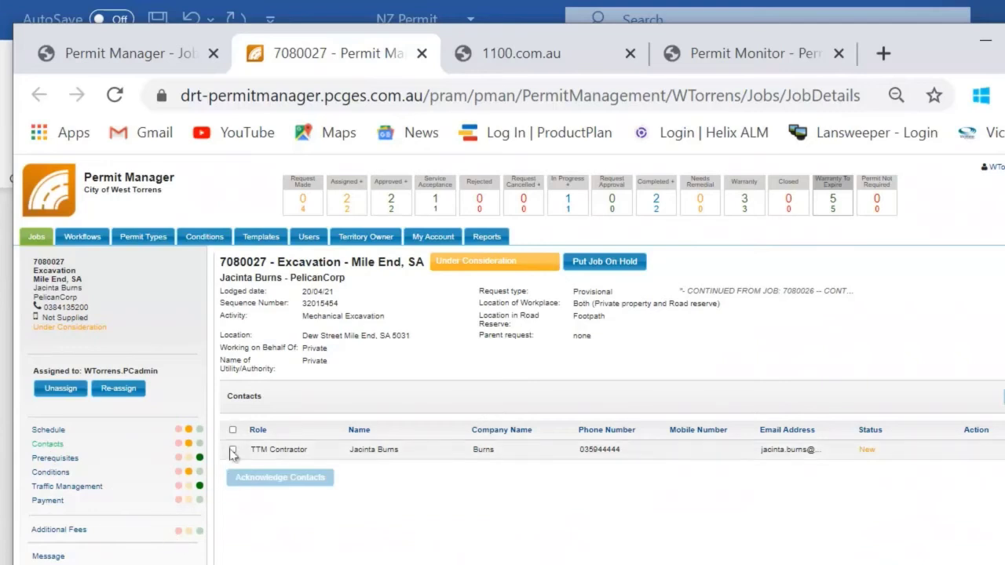
left_click(232, 450)
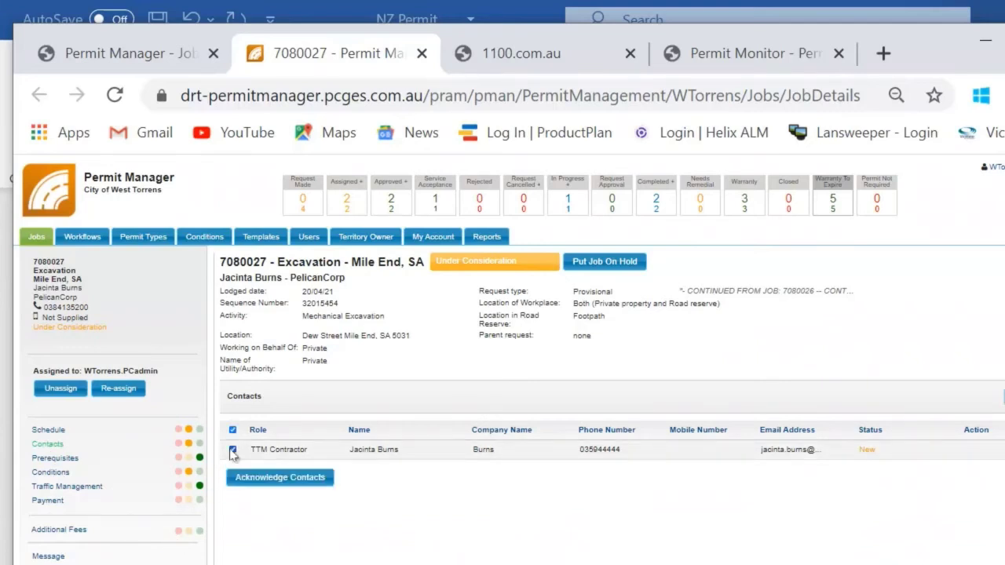
left_click(248, 480)
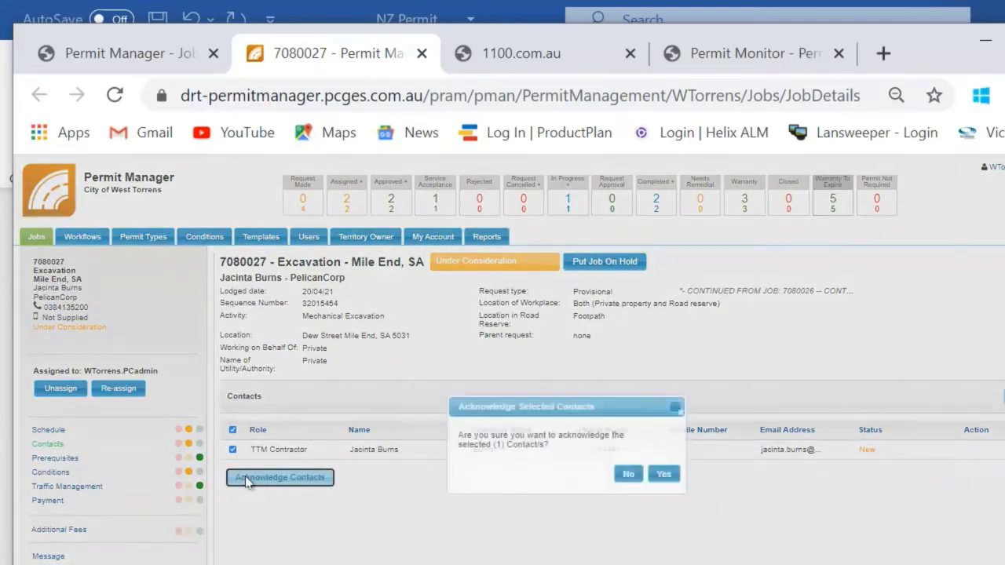
left_click(669, 474)
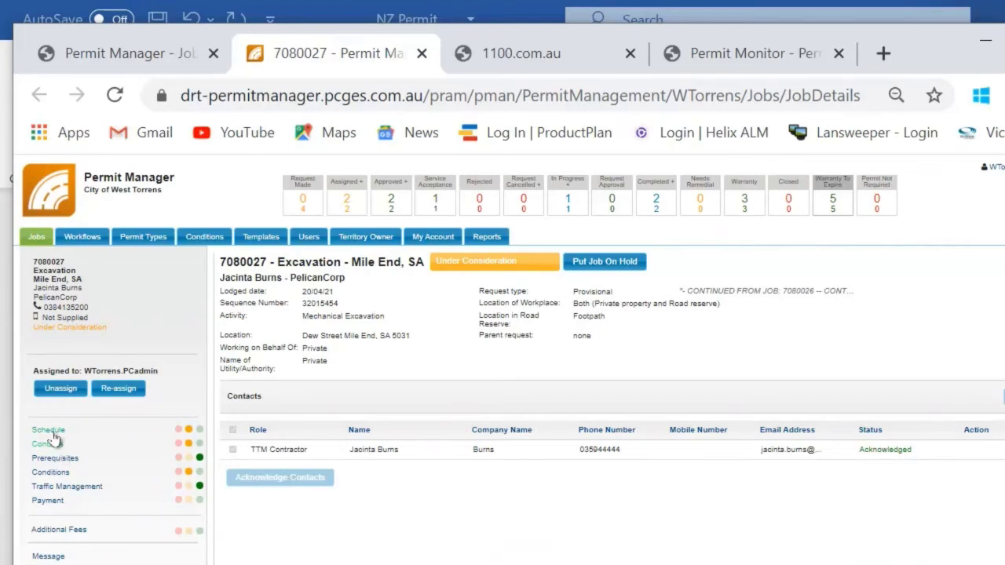
Approve the submitted dates in the job's schedule.
left_click(49, 431)
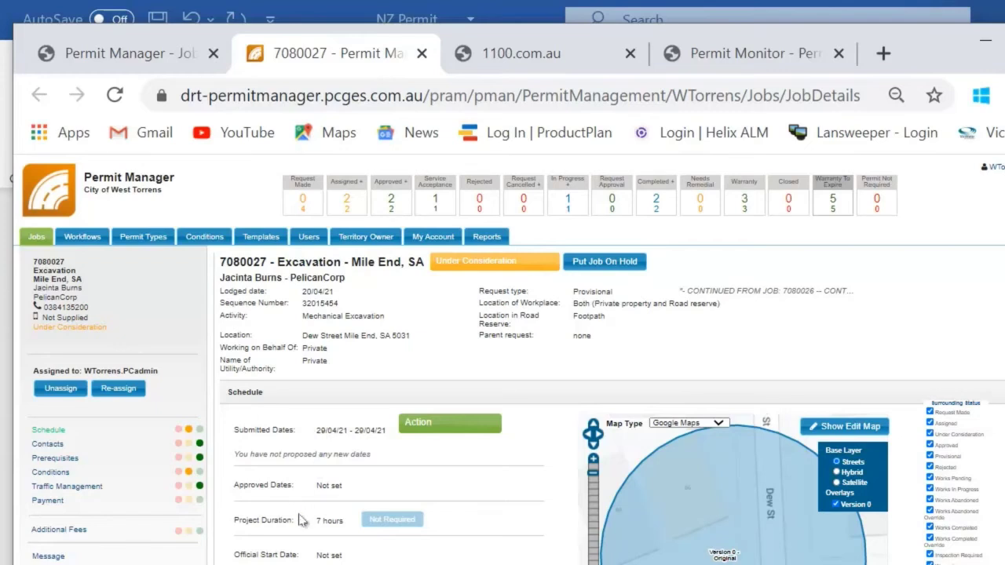
left_click(448, 427)
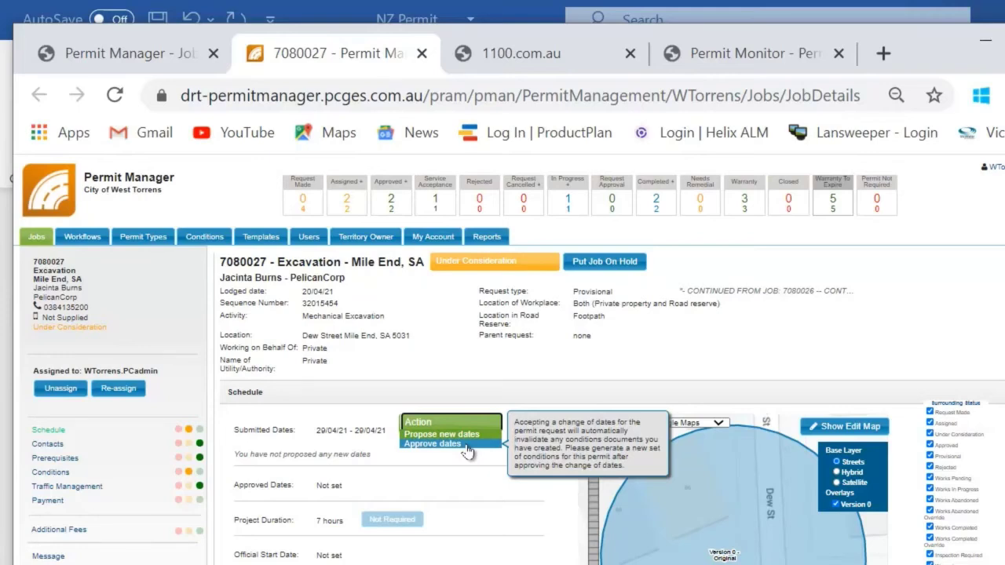
left_click(466, 444)
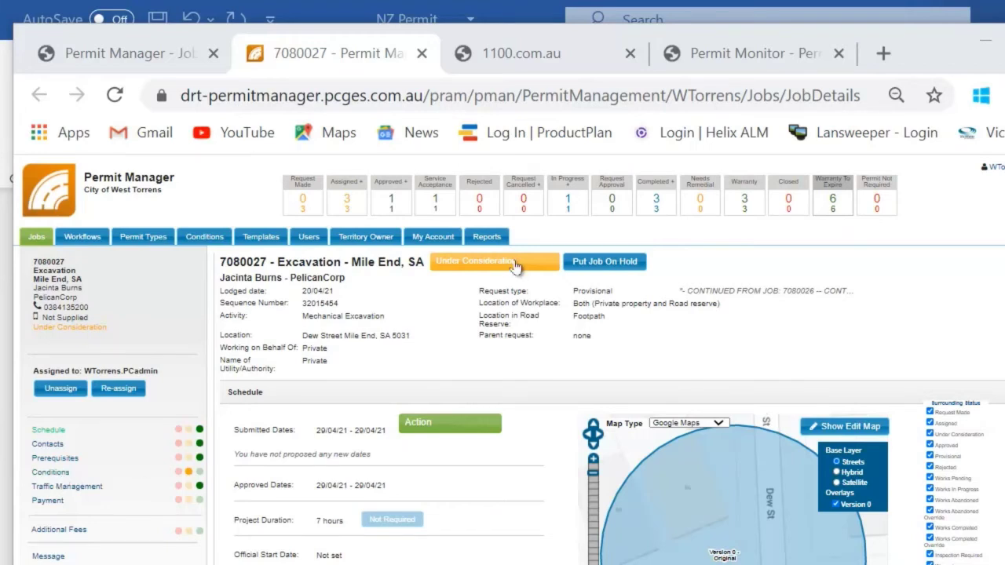
Try to update the Dew Street job's status to Approved.
left_click(491, 263)
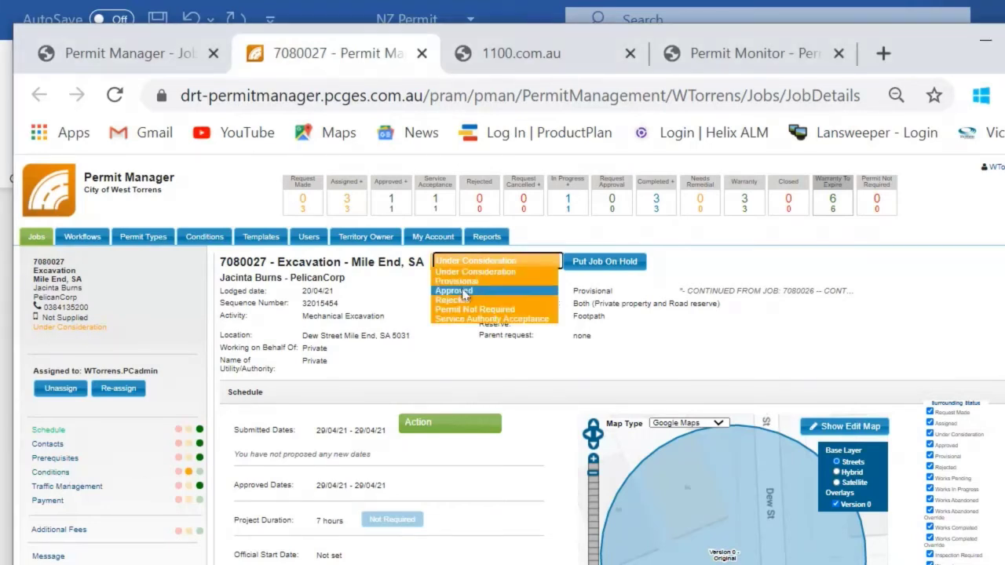
left_click(464, 292)
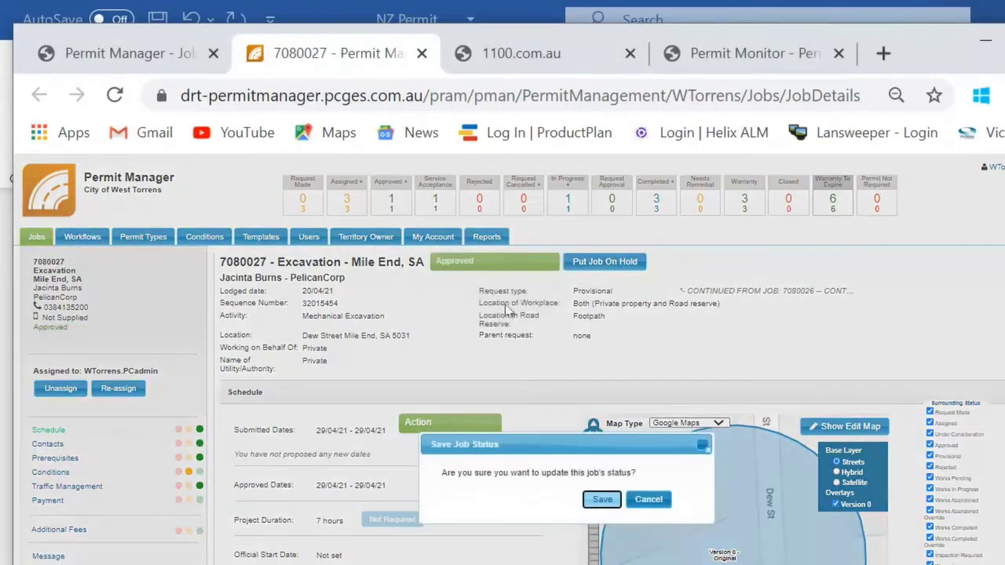
left_click(599, 500)
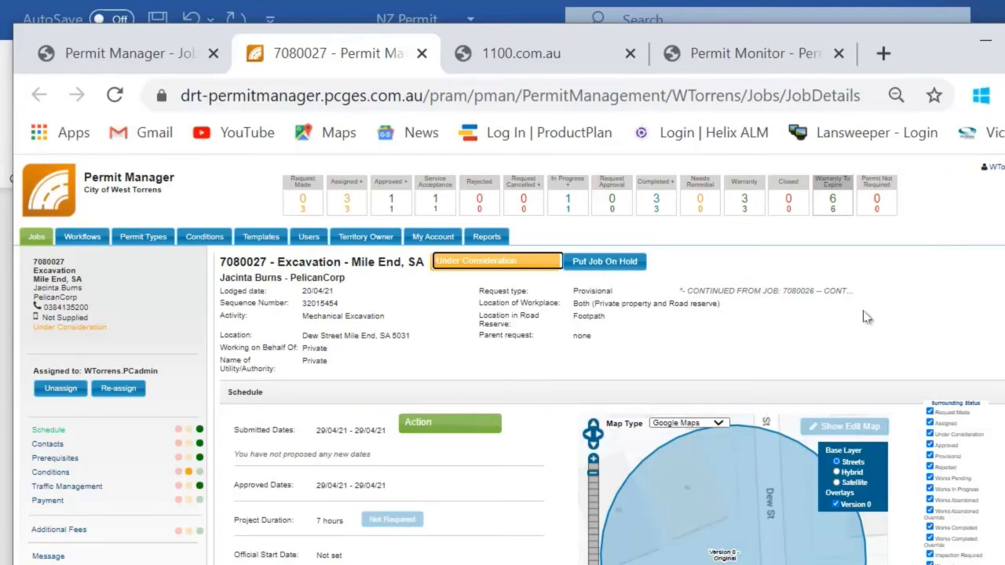
left_click(522, 264)
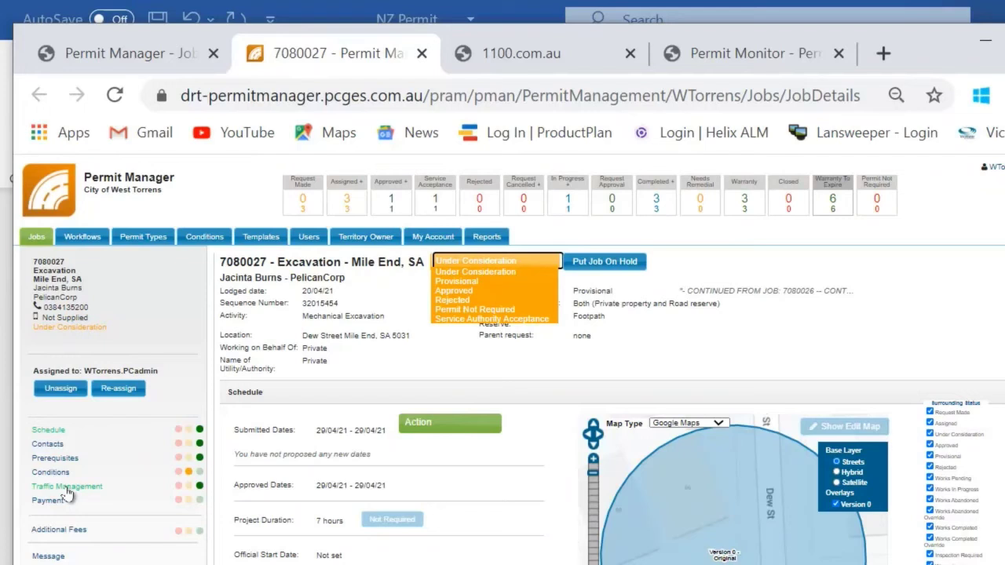
key("Escape")
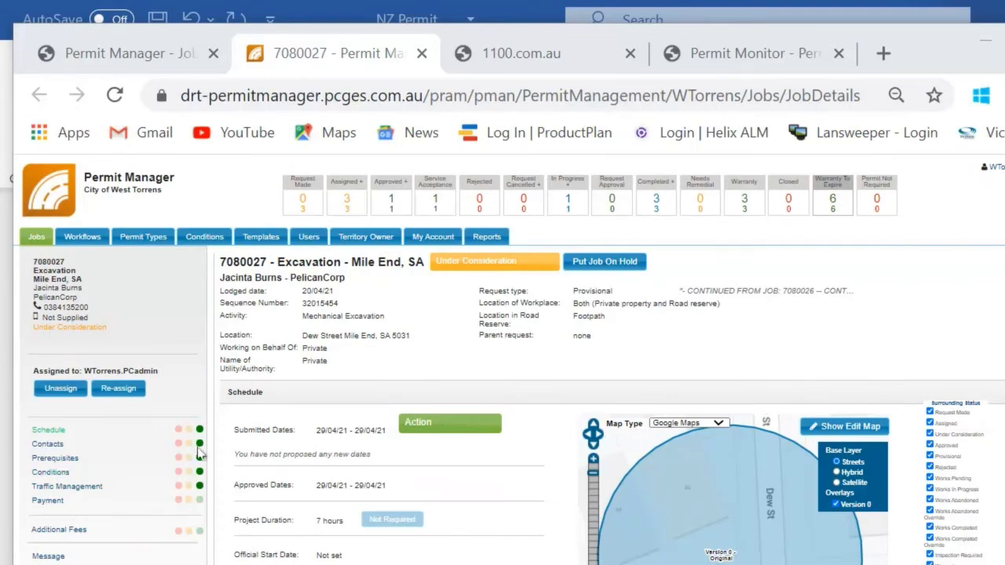
Check the payment requirement for the Dew Street job, and save its status as Approved.
mouse_move(192, 509)
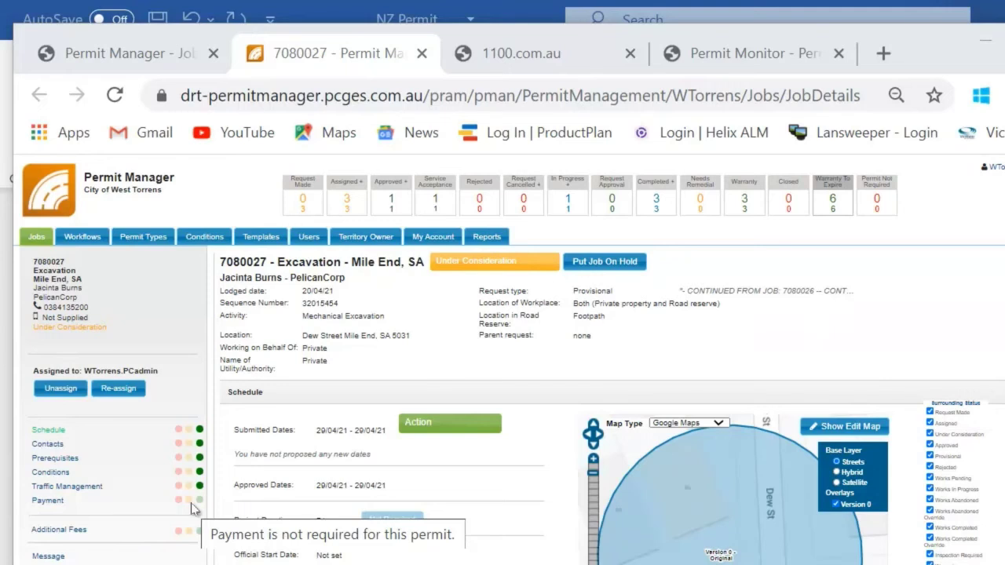
left_click(475, 265)
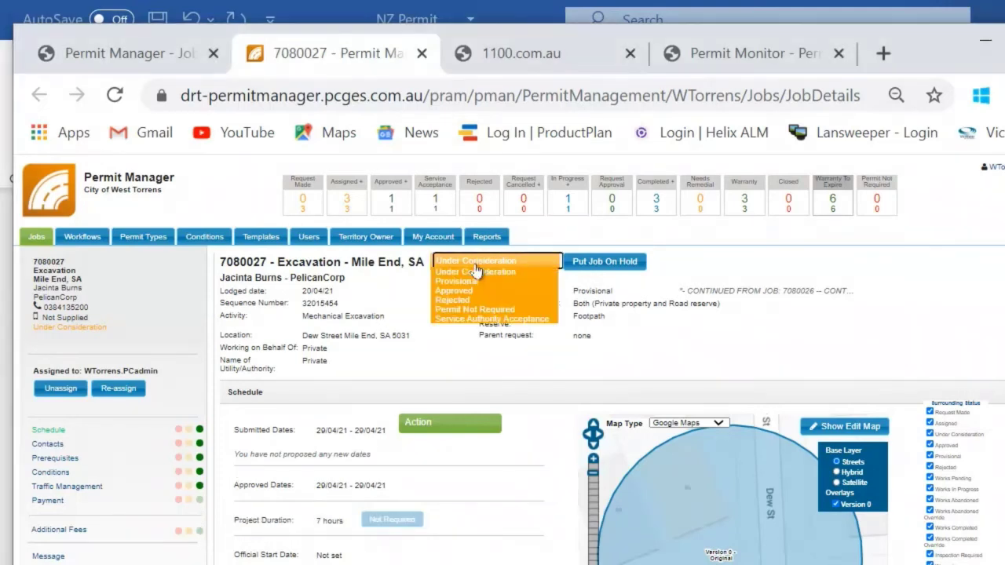
left_click(470, 290)
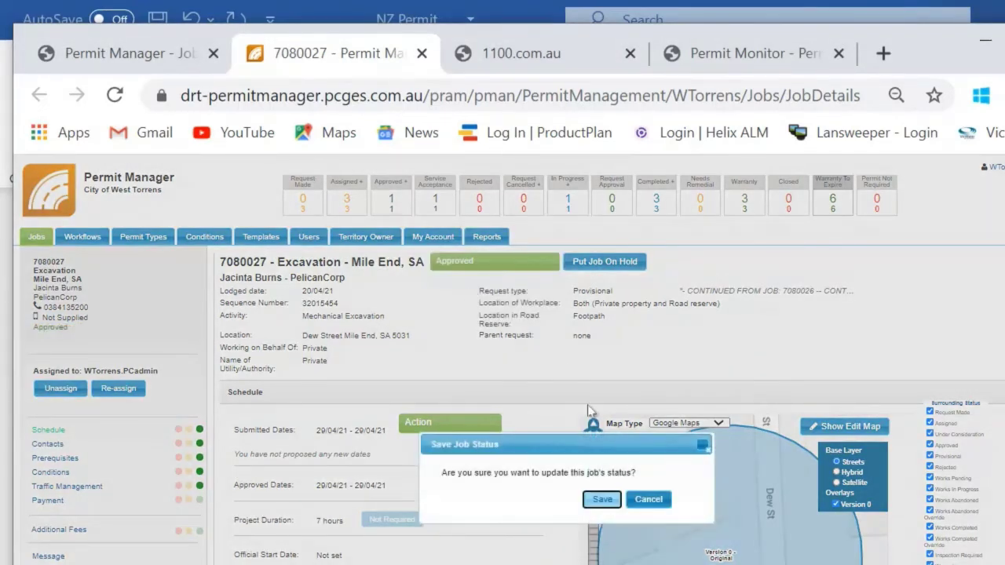
left_click(603, 501)
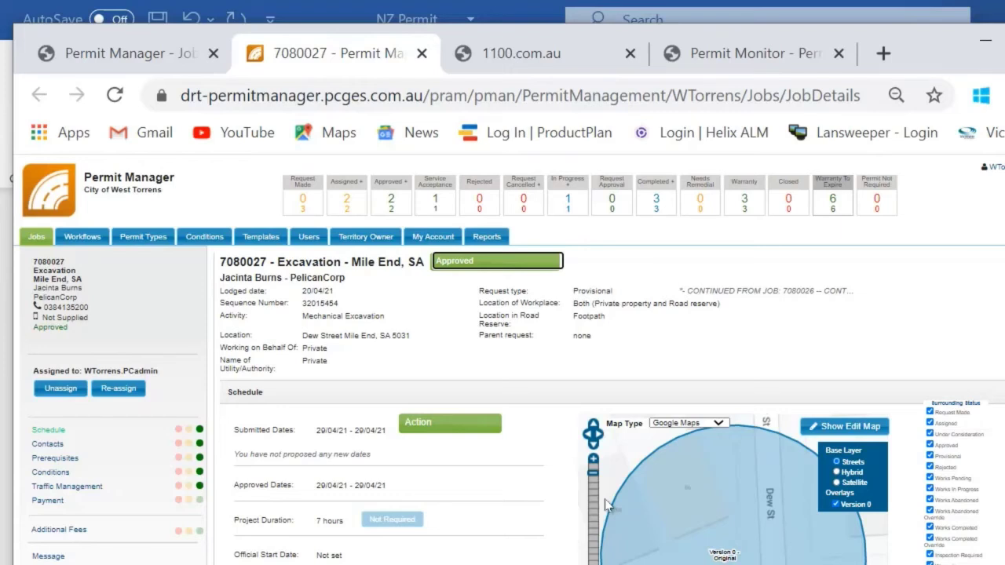
Switch to Permit Monitor and open the details of the approved Kintore Lane excavation permit in Mile End.
key("ctrl+4")
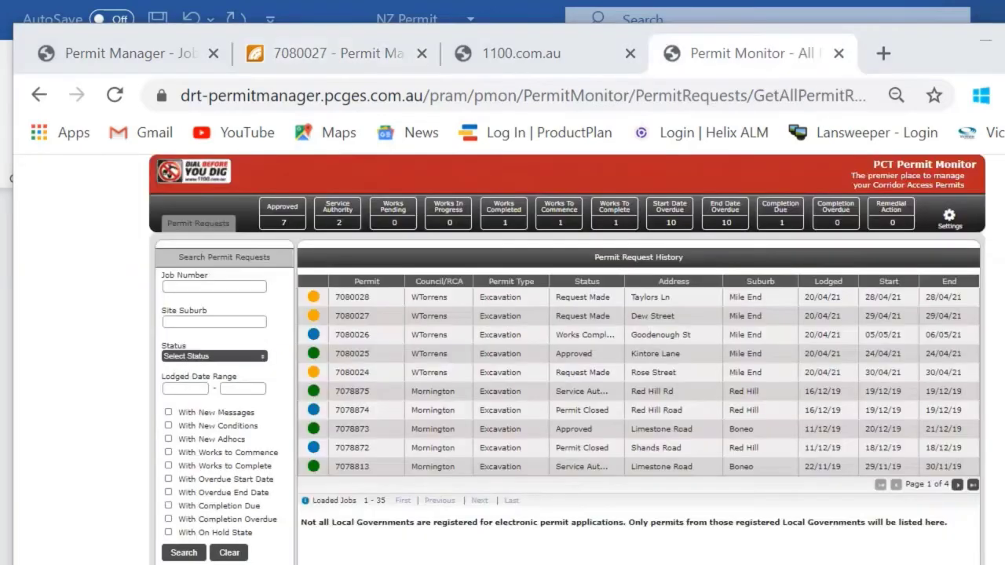
left_click(356, 357)
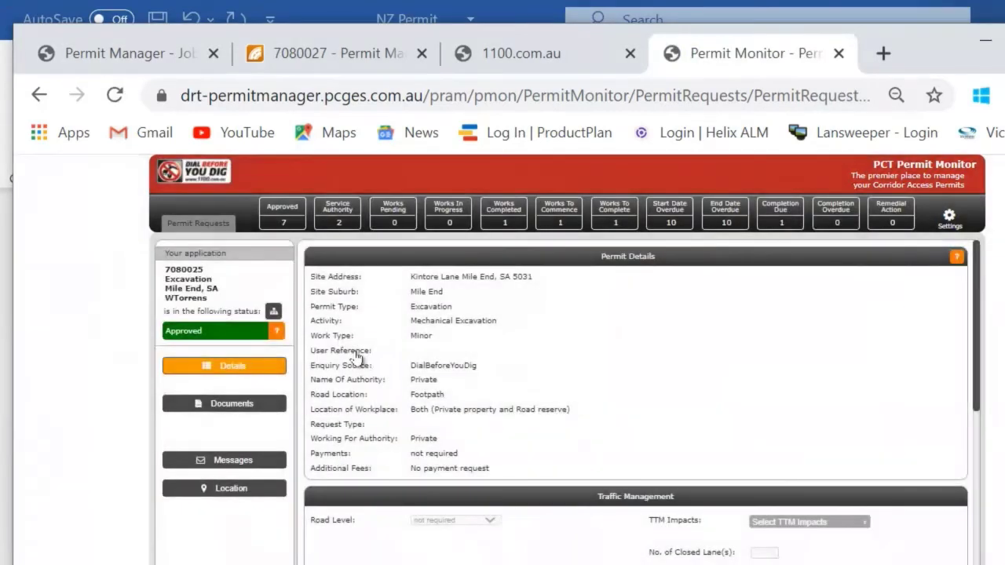
Update the Kintore Lane permit's status to Works Pending and confirm the change.
left_click(220, 332)
left_click(215, 357)
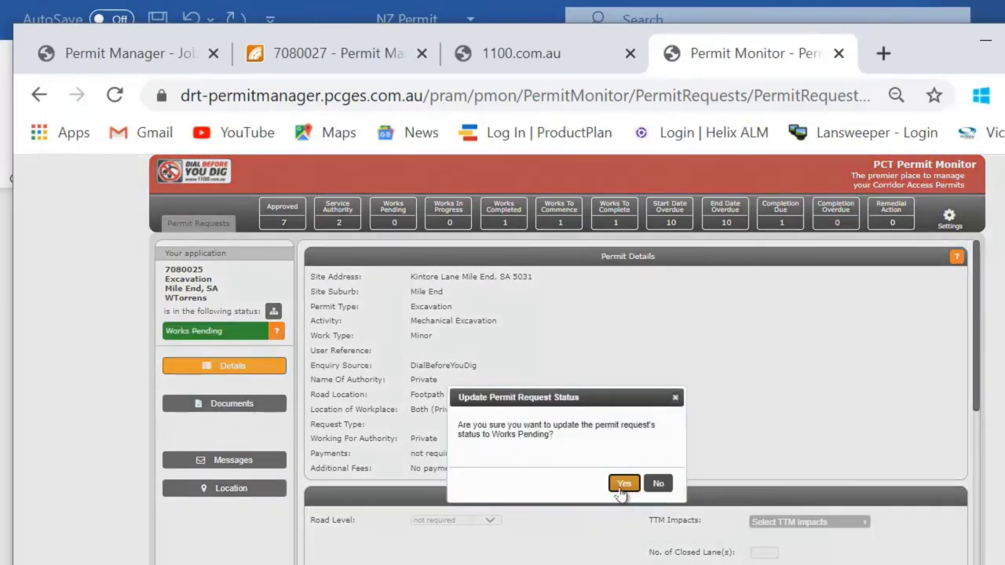
left_click(624, 482)
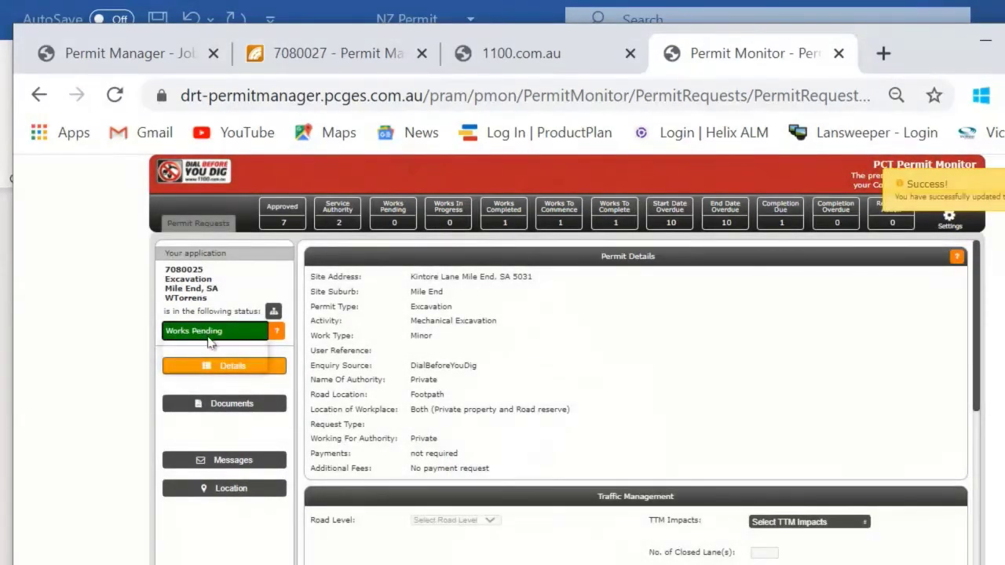
Update the Kintore Lane permit's status to Works In Progress with an actual start date of 21/04/21, and save it.
left_click(209, 333)
left_click(210, 351)
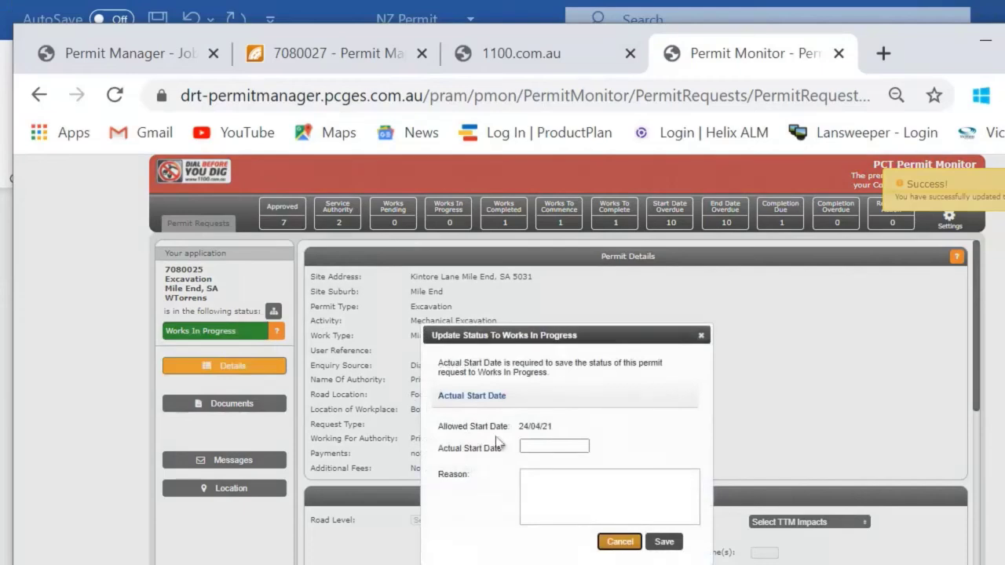
left_click(525, 446)
left_click(596, 542)
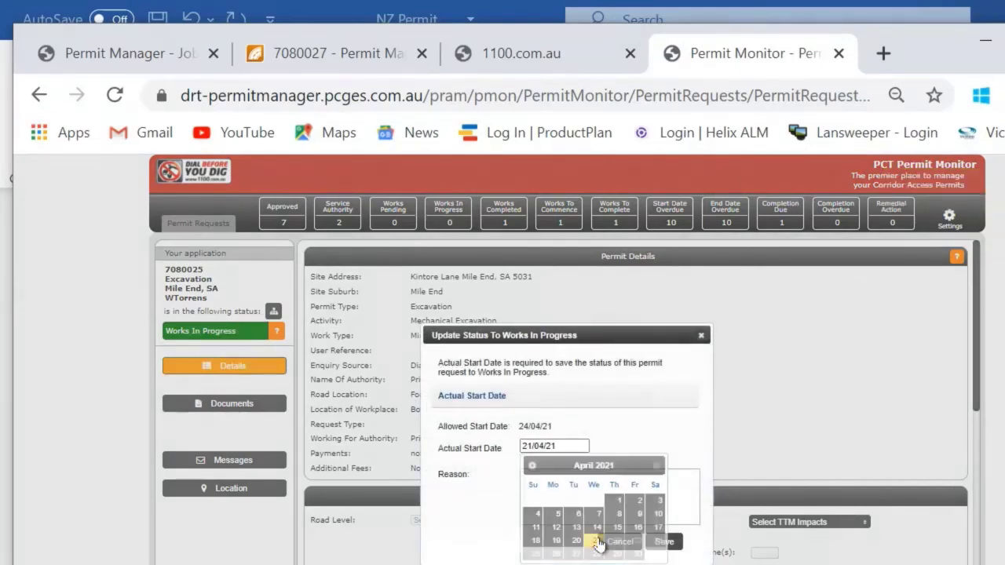
left_click(661, 541)
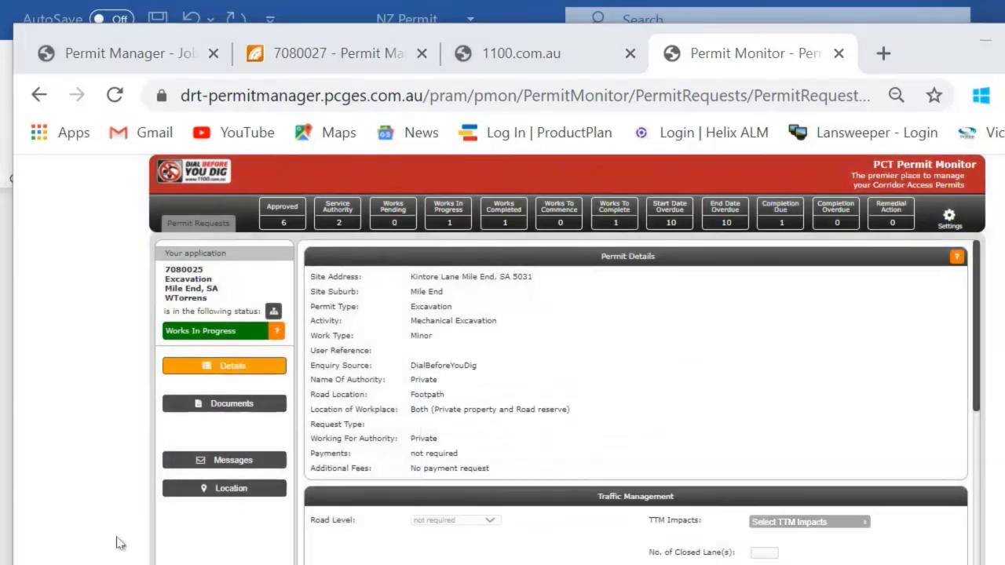
Update the permit's status to Works Completed with actual end date 21/04/21 and reason "wet weather", and save it.
left_click(217, 331)
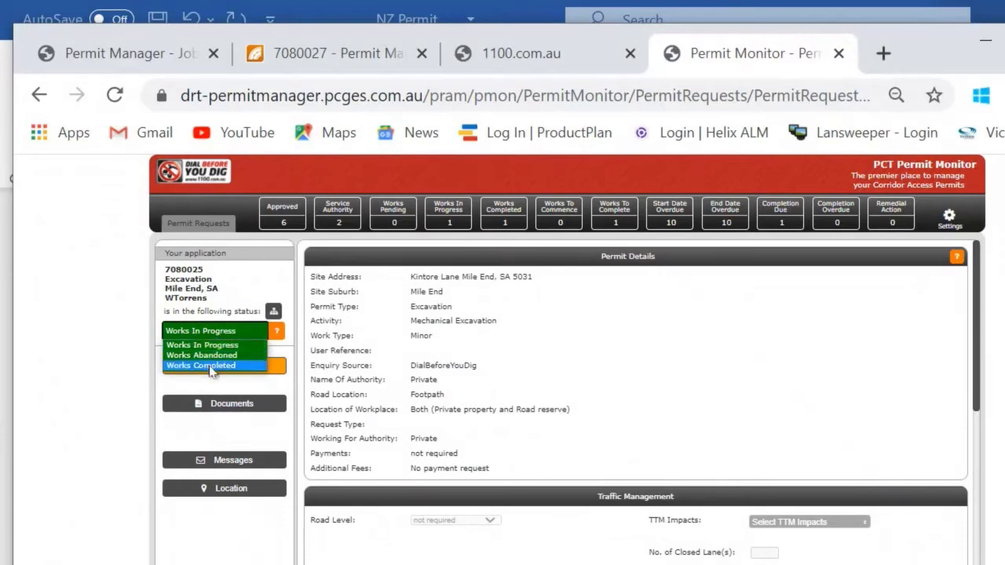
left_click(210, 367)
left_click(537, 444)
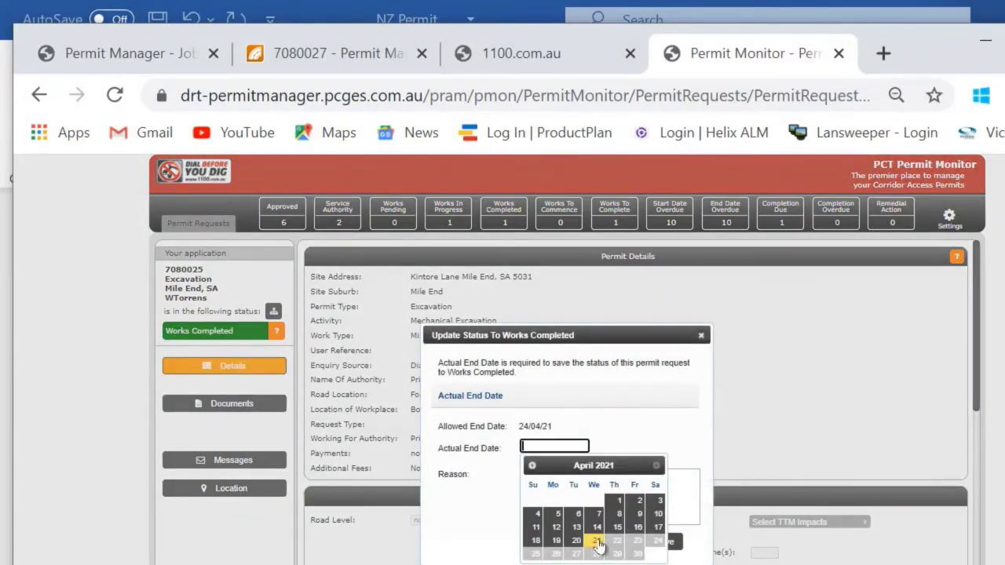
left_click(597, 541)
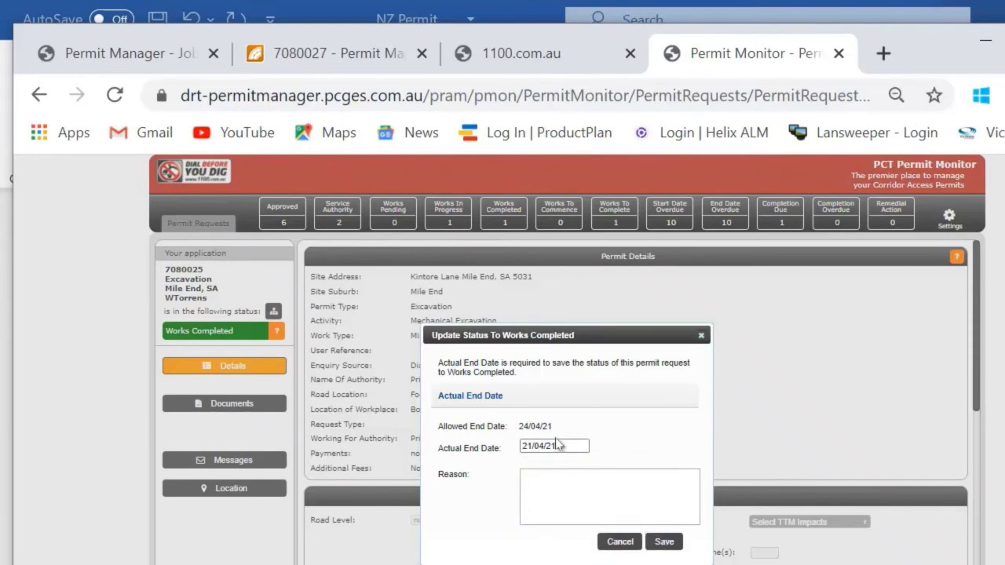
left_click(540, 500)
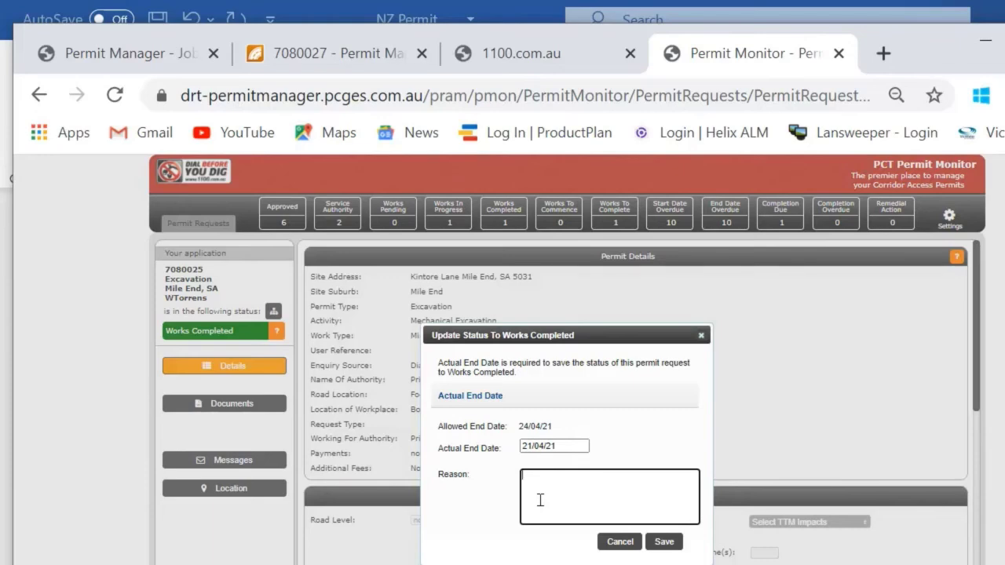
type("wet weather")
left_click(664, 542)
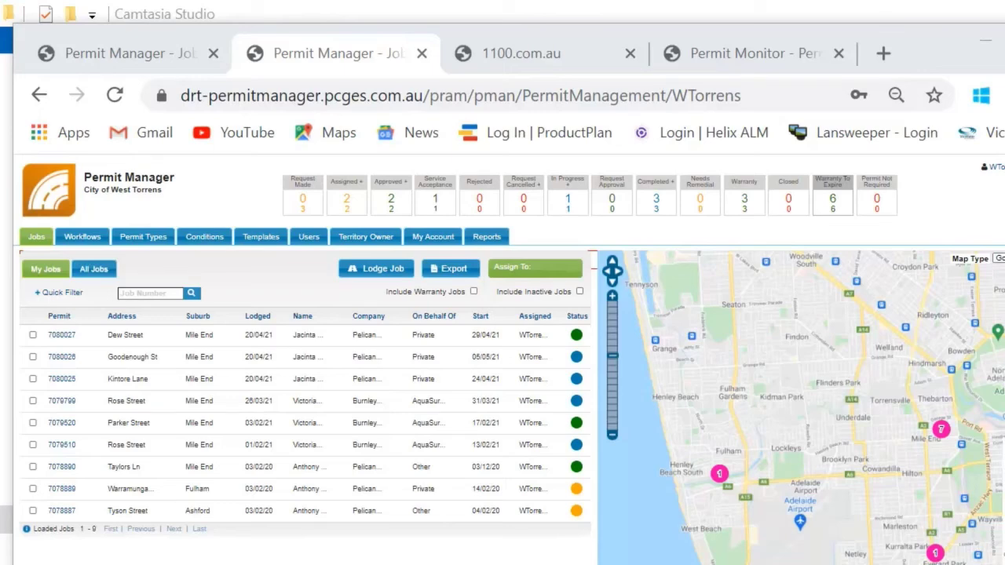
In Permit Manager, open the Kintore Lane job and change its status to Works Inspection.
left_click(66, 379)
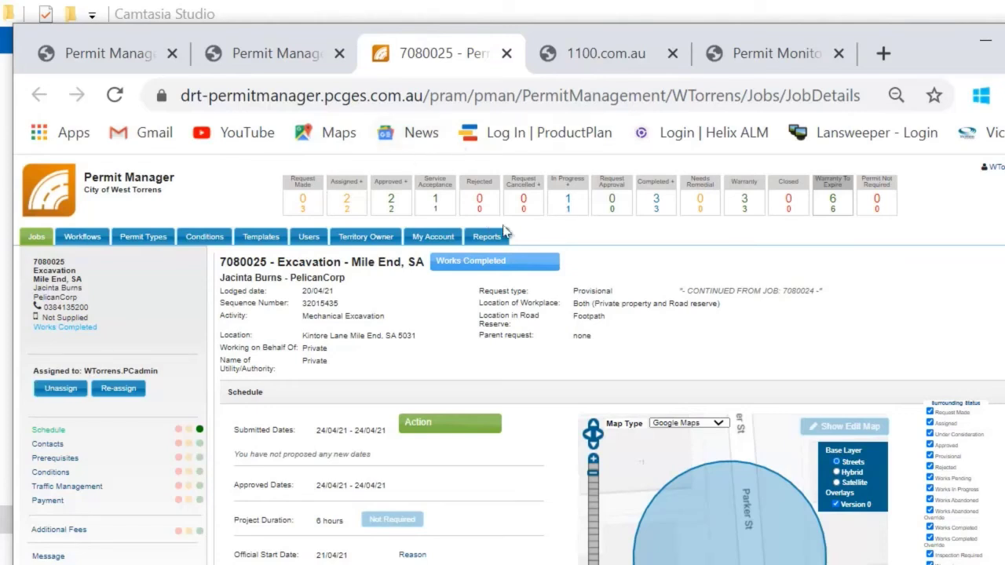
left_click(507, 264)
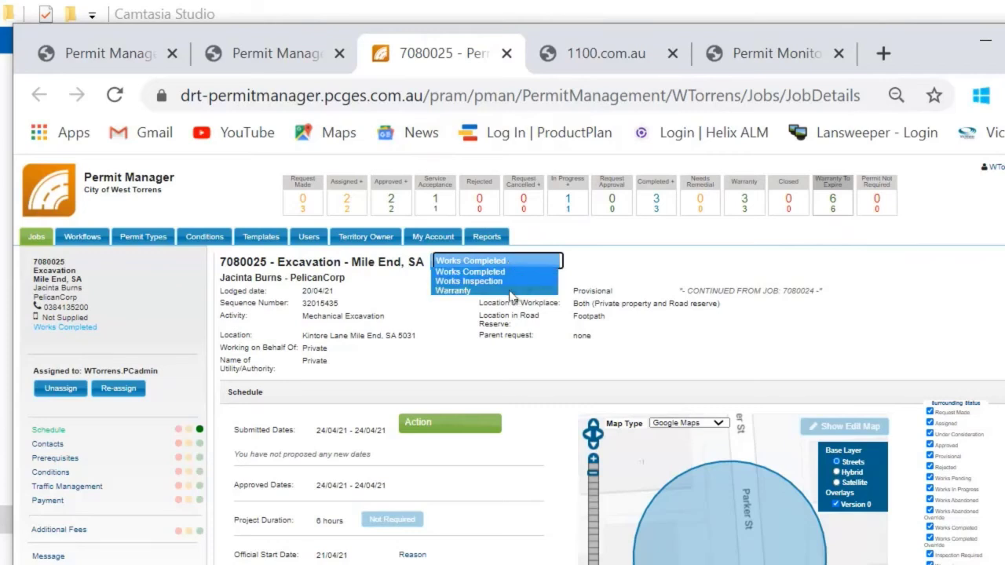
left_click(509, 283)
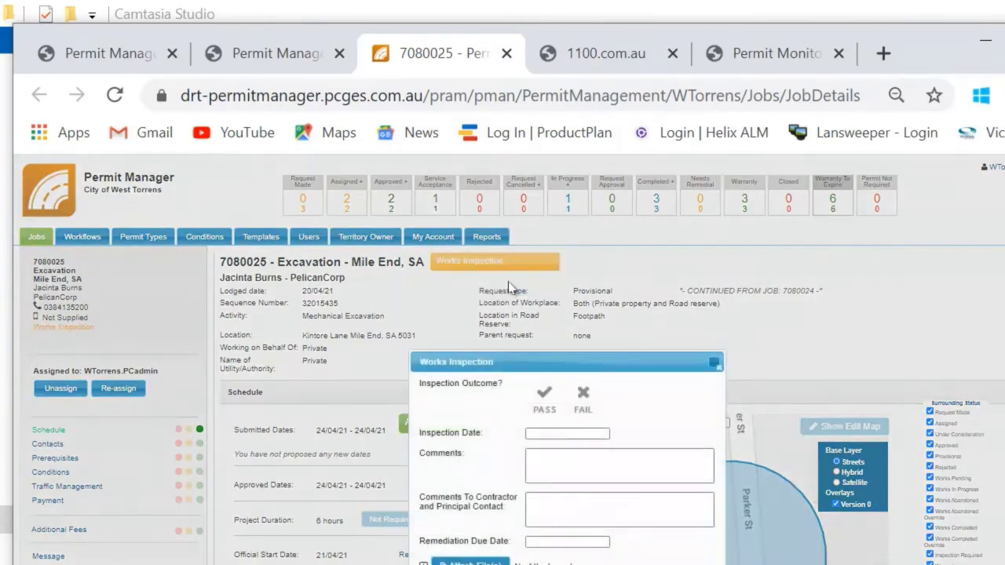
Record a failed works inspection dated 21/04/21 with a remediation due date of 22/04/21, and save it.
left_click(594, 394)
left_click(579, 434)
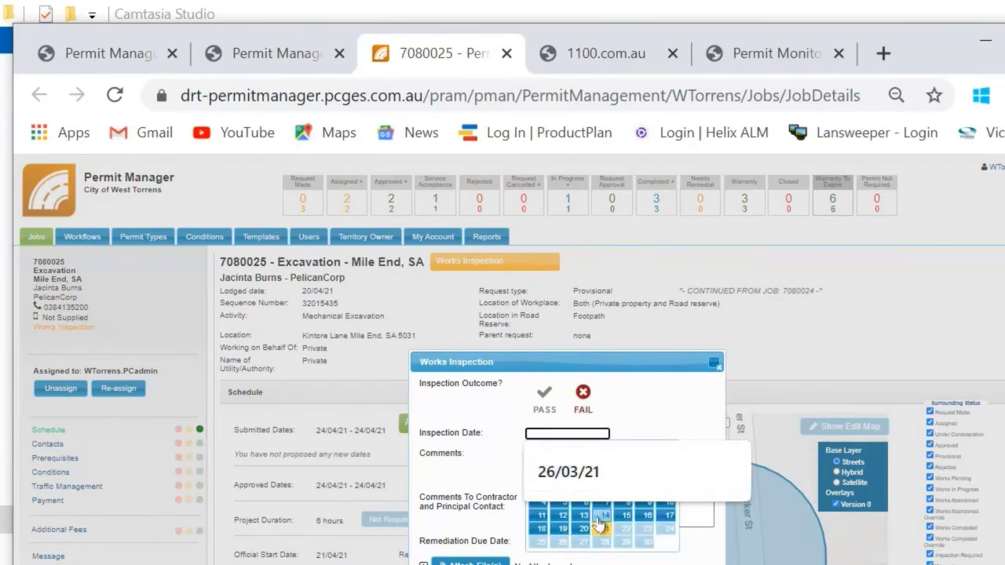
left_click(602, 530)
left_click(601, 530)
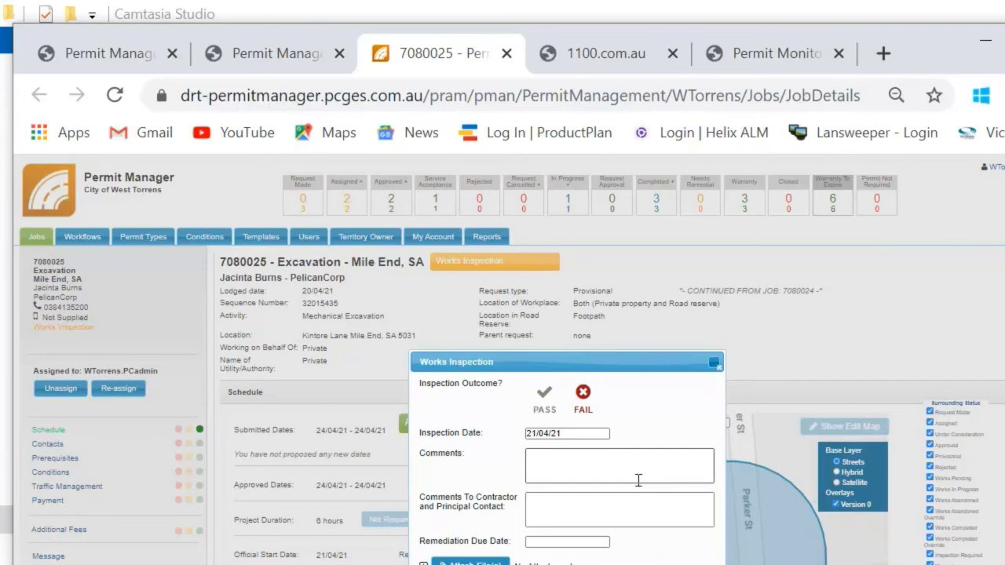
left_click(567, 541)
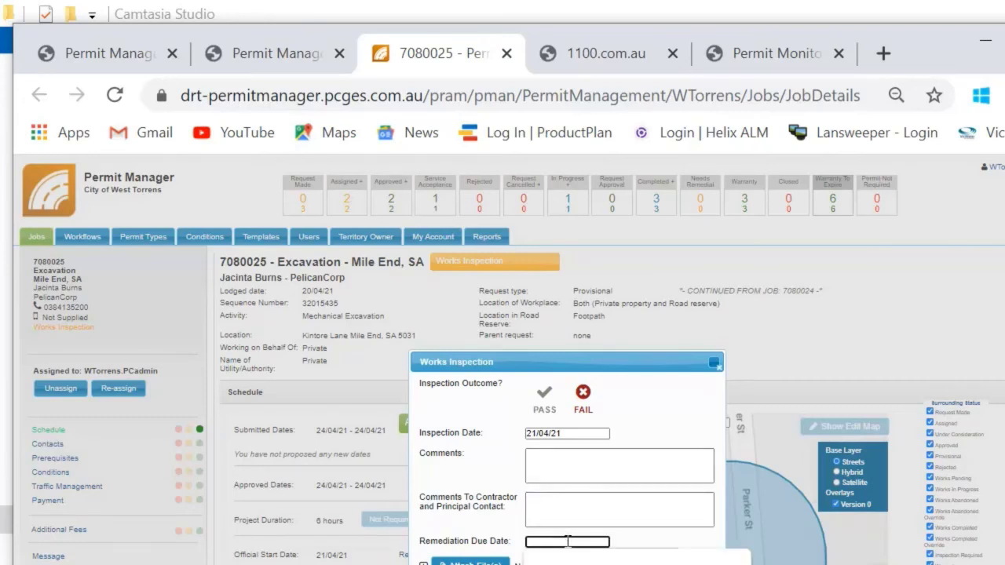
type("22/04/21")
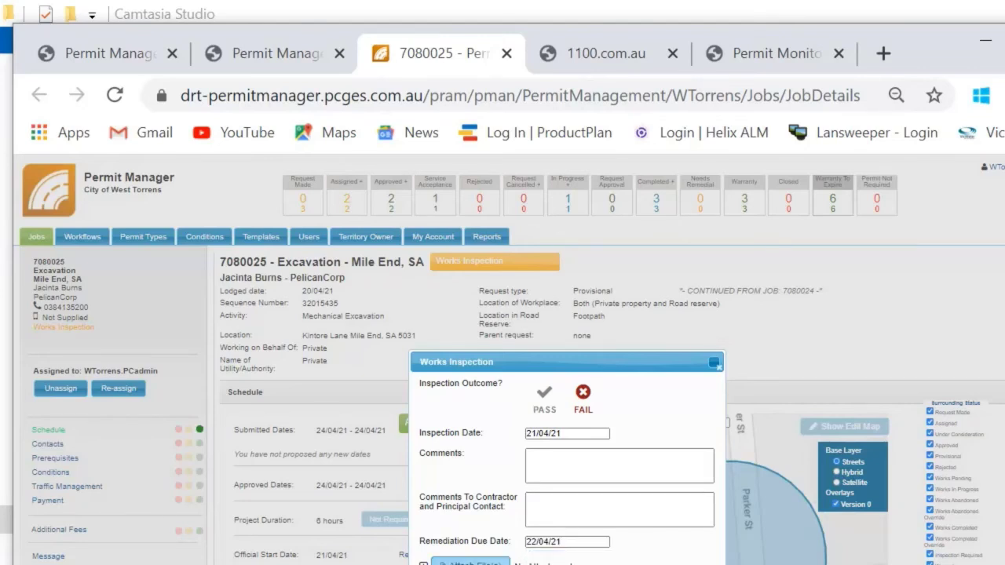
left_click(469, 562)
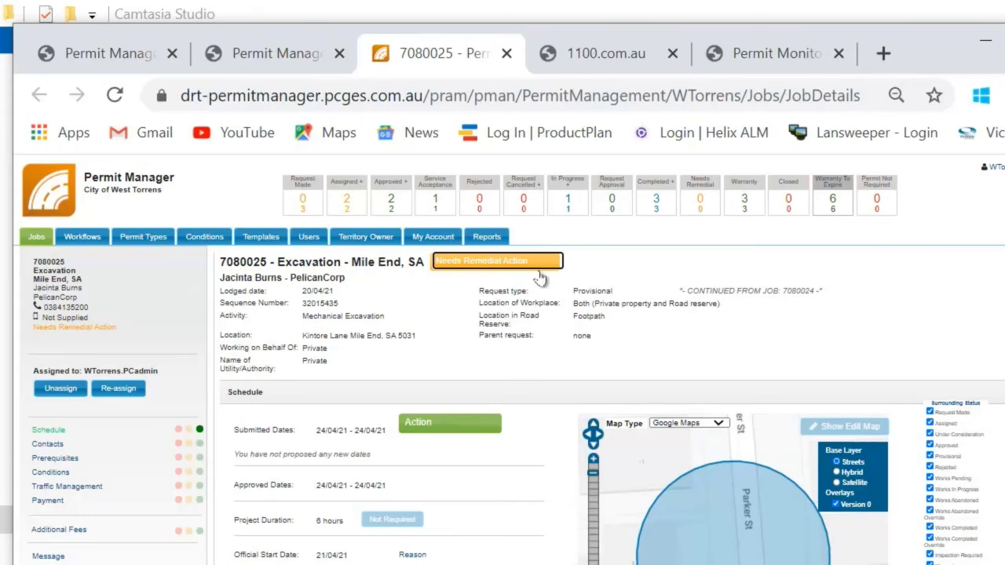
Set the job's status back to Works Inspection and save a passed inspection dated 21/04/21.
left_click(538, 262)
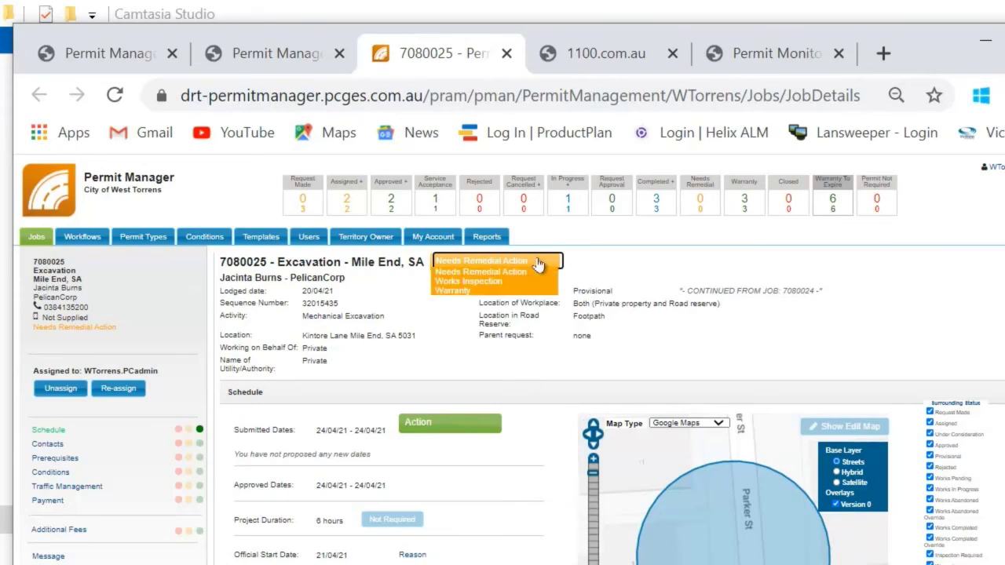
left_click(503, 283)
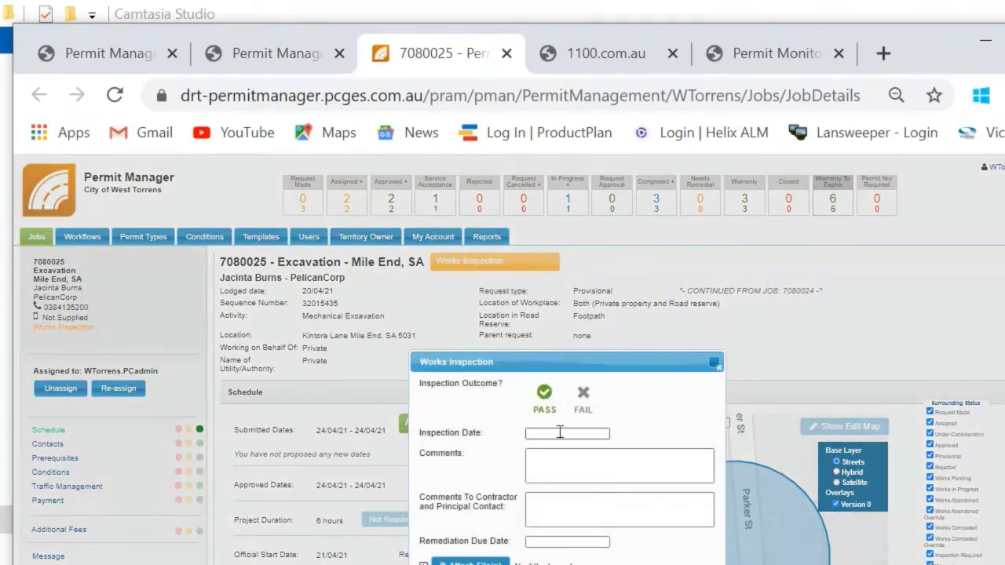
left_click(565, 434)
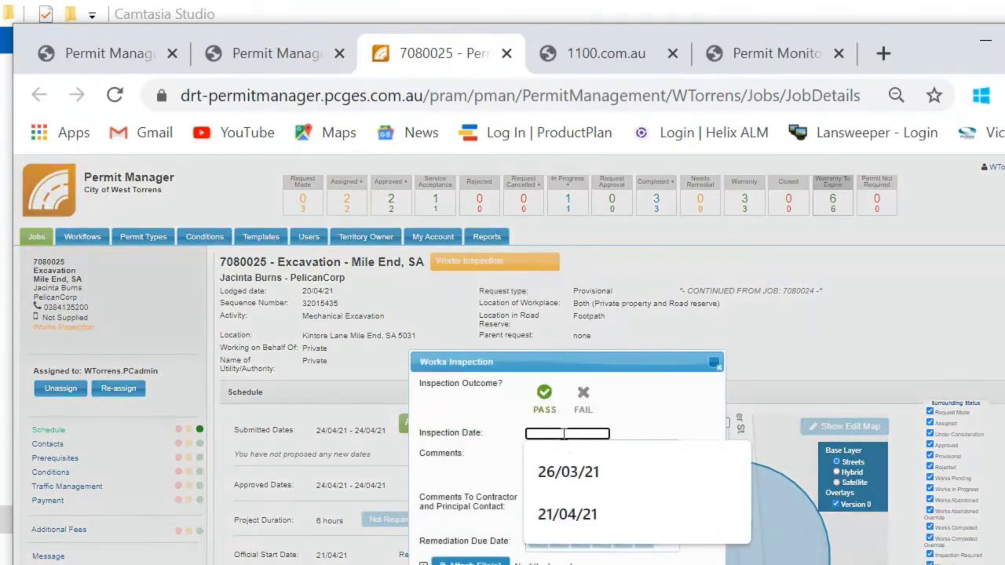
left_click(585, 528)
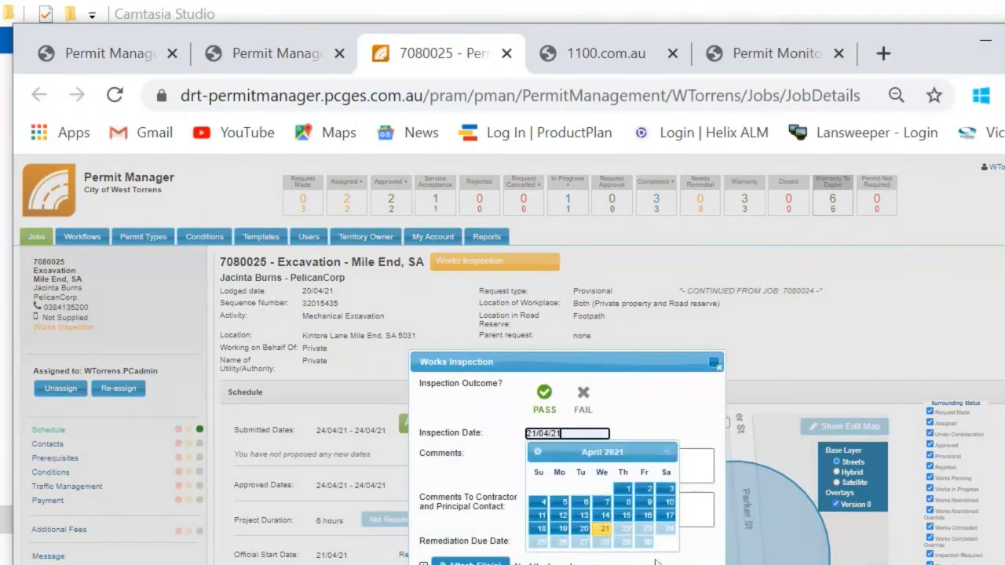
left_click(602, 528)
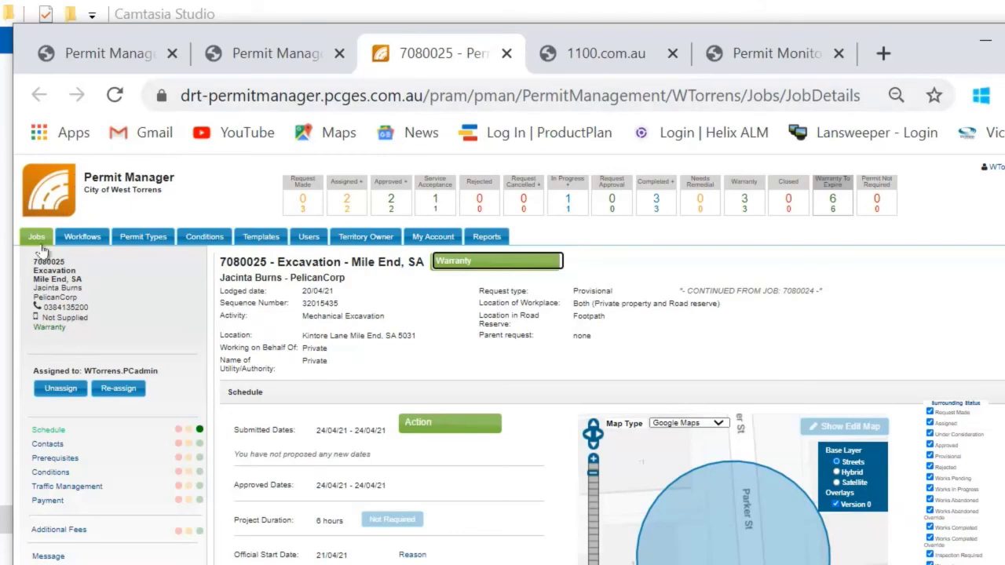
Return to the jobs list, open the Dew Street job and bring up the form for creating an additional fee.
left_click(35, 239)
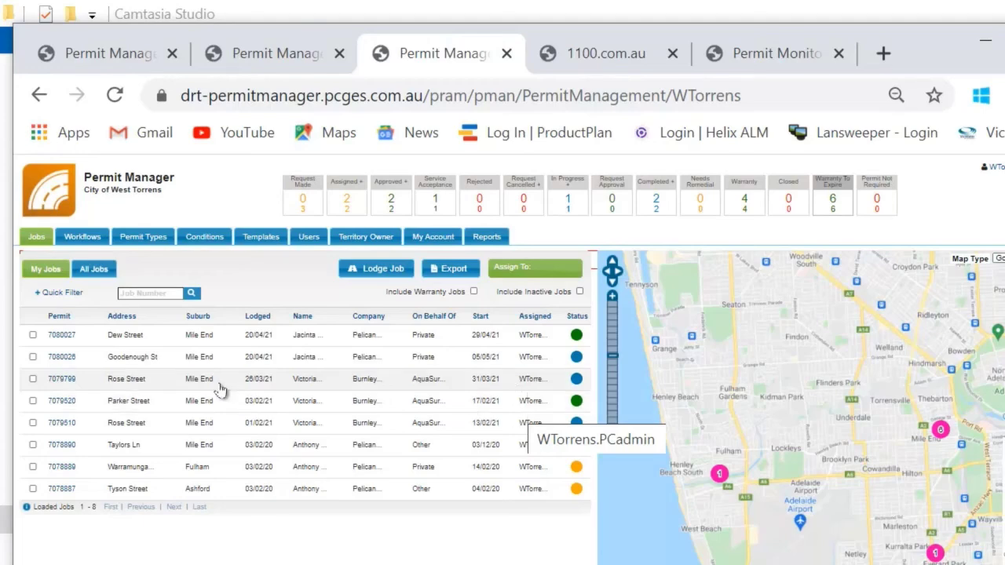
left_click(133, 338)
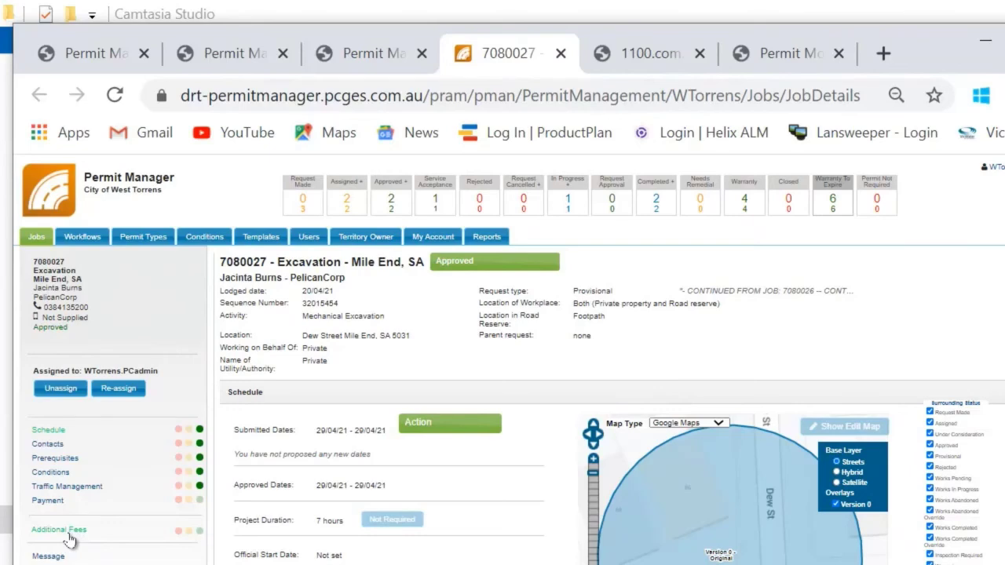
left_click(69, 536)
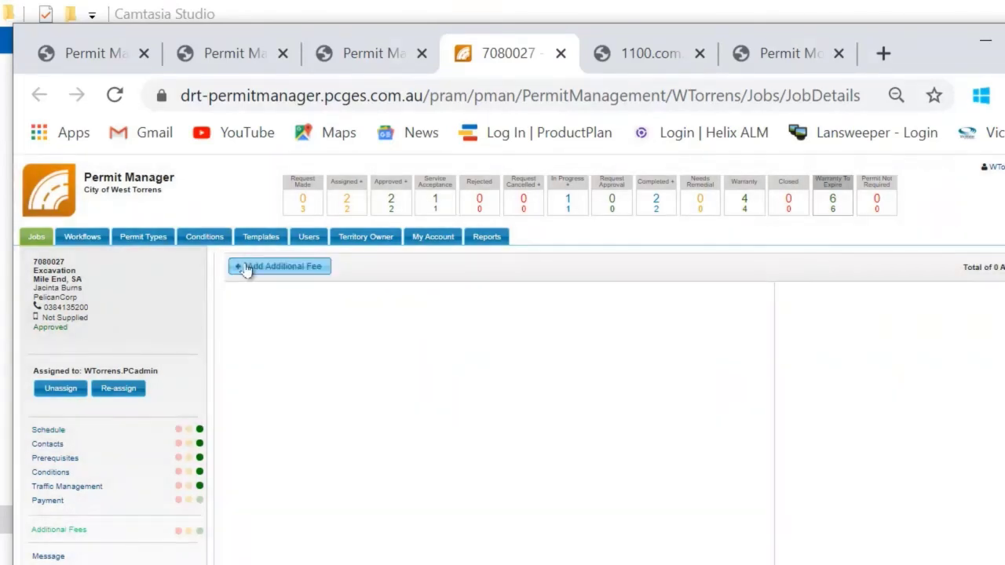
left_click(247, 269)
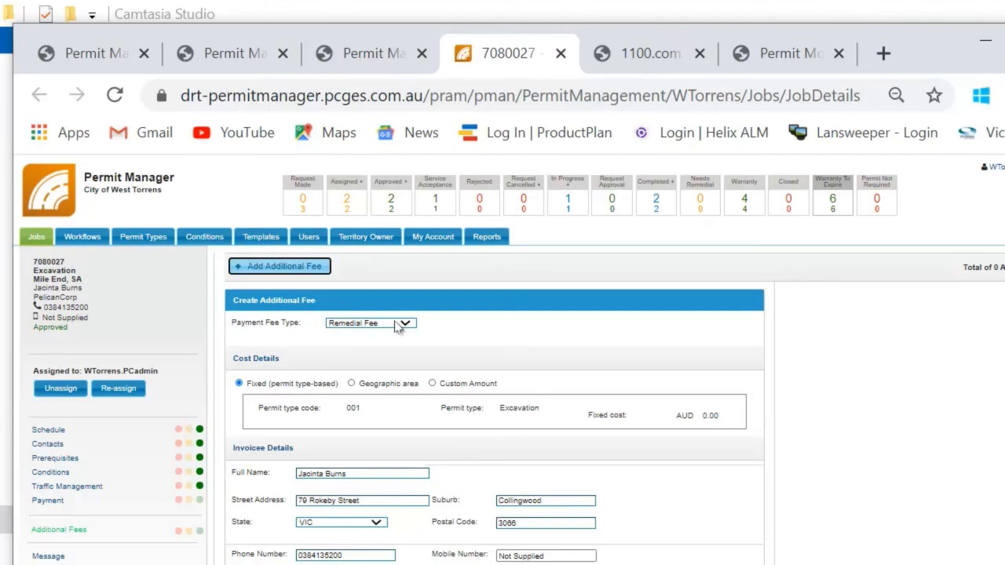
Post the job note "left phone message 3pm 21/4" on the Dew Street job.
left_click(49, 556)
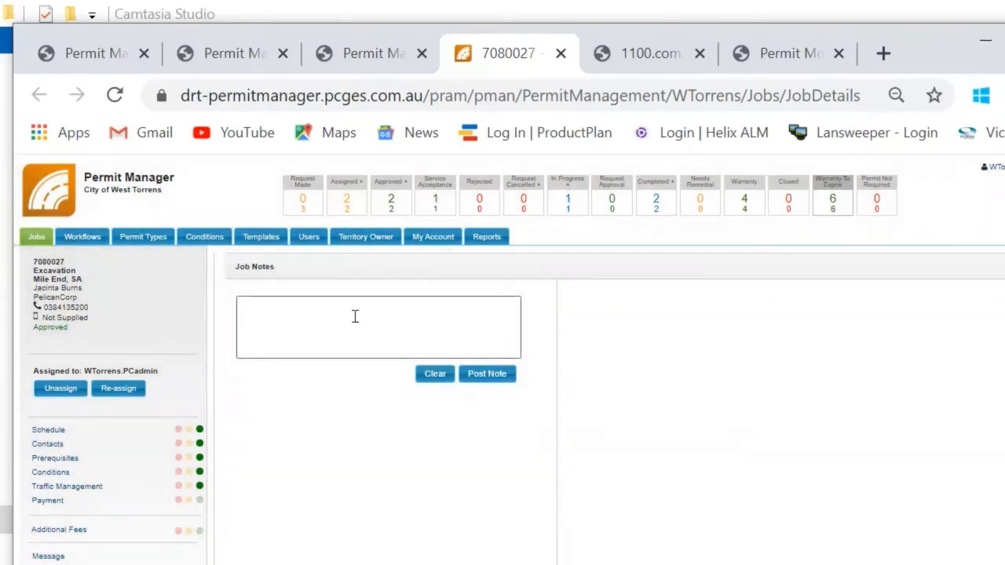
left_click(354, 317)
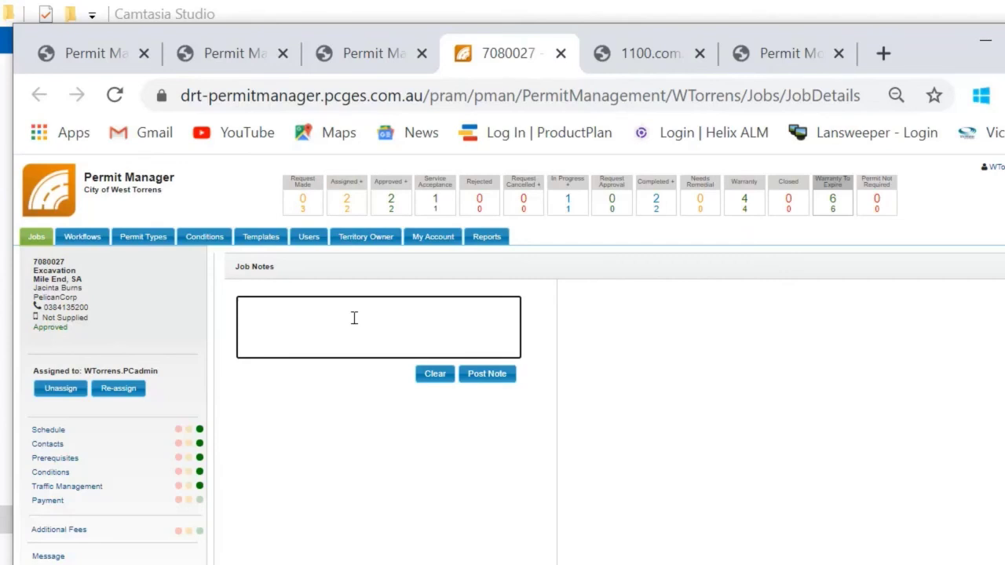
type("ief")
type("t phone")
type("message 3")
type("pm 2")
type("1/4")
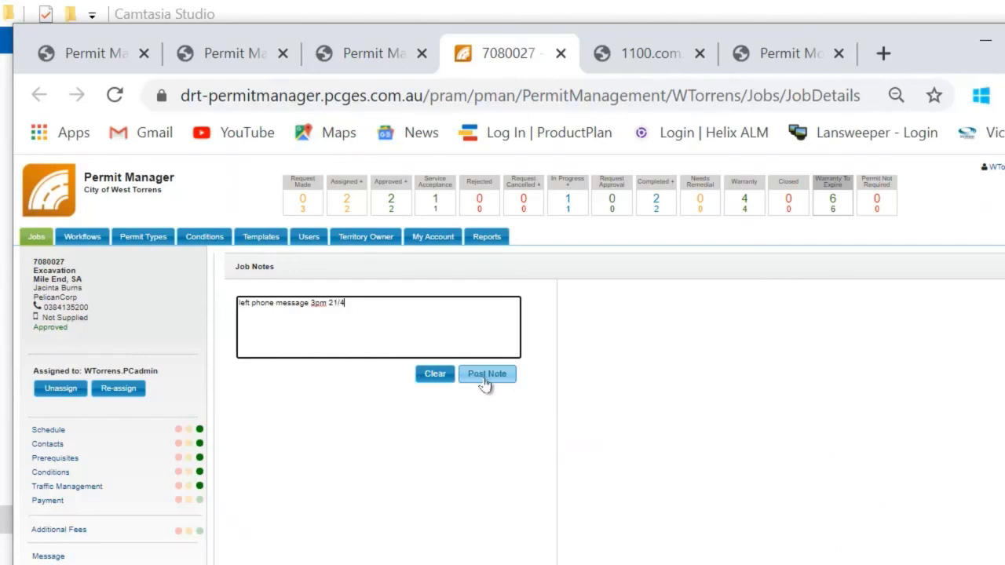
left_click(485, 373)
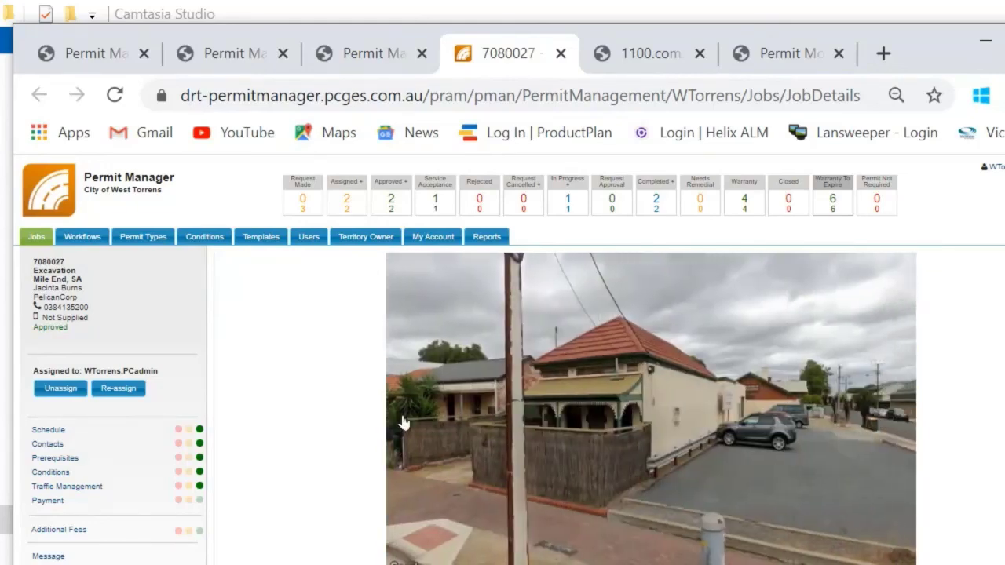
Examine the street-level imagery of the Dew Street site by moving through its views.
mouse_move(403, 422)
left_click(900, 422)
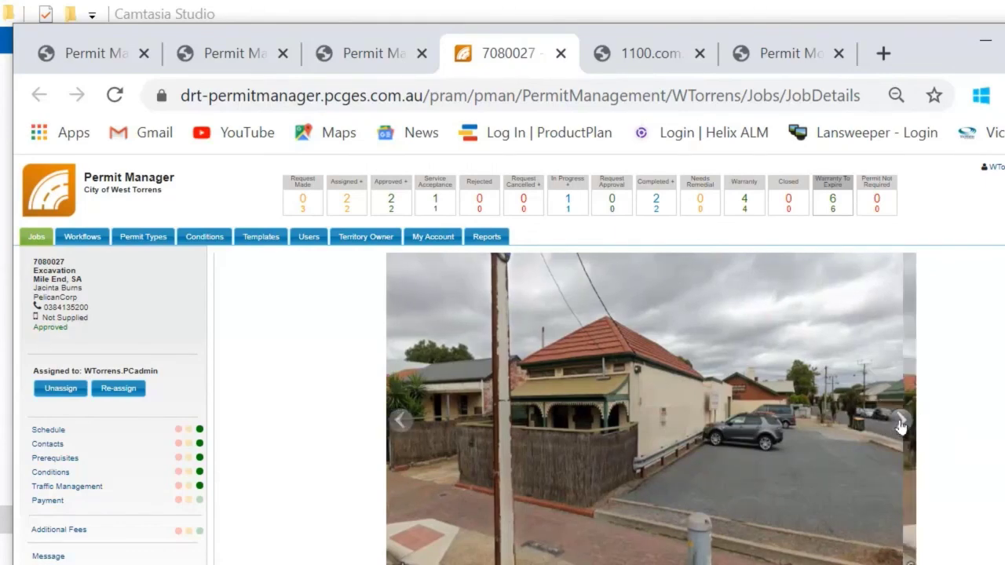